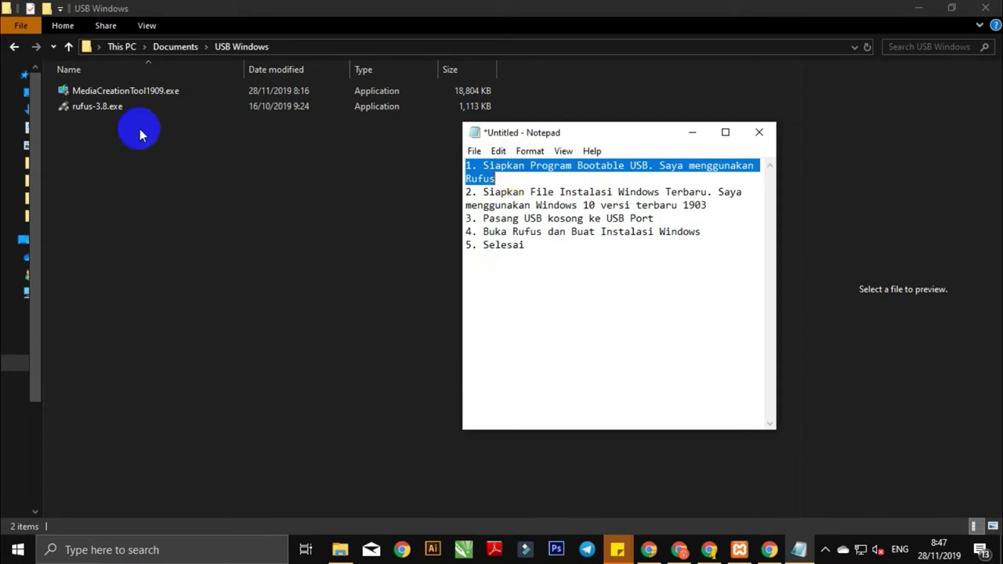
- Examine the rufus-3.8.exe file and the second item of the notes about the Windows installation file
left_click(106, 110)
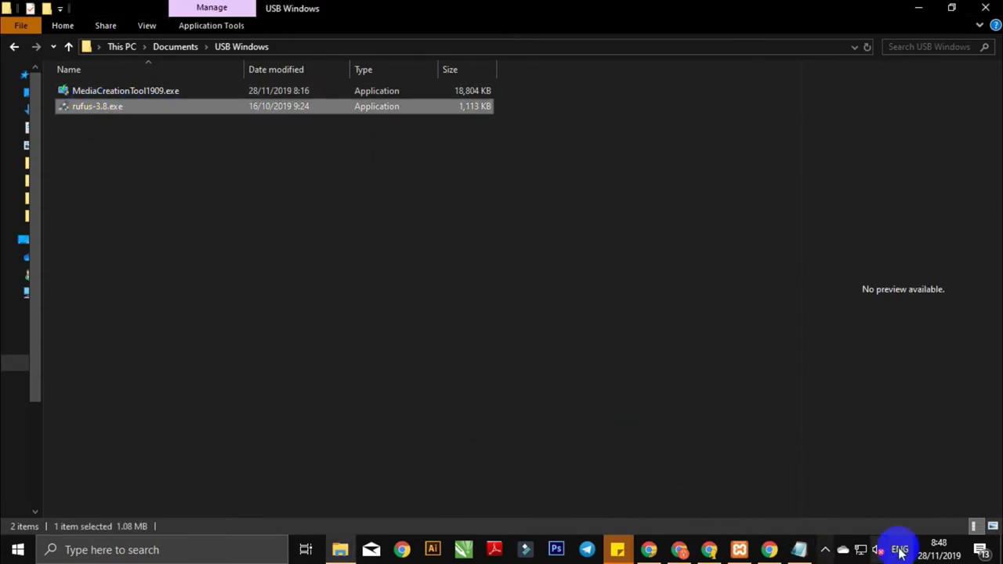
left_click(799, 550)
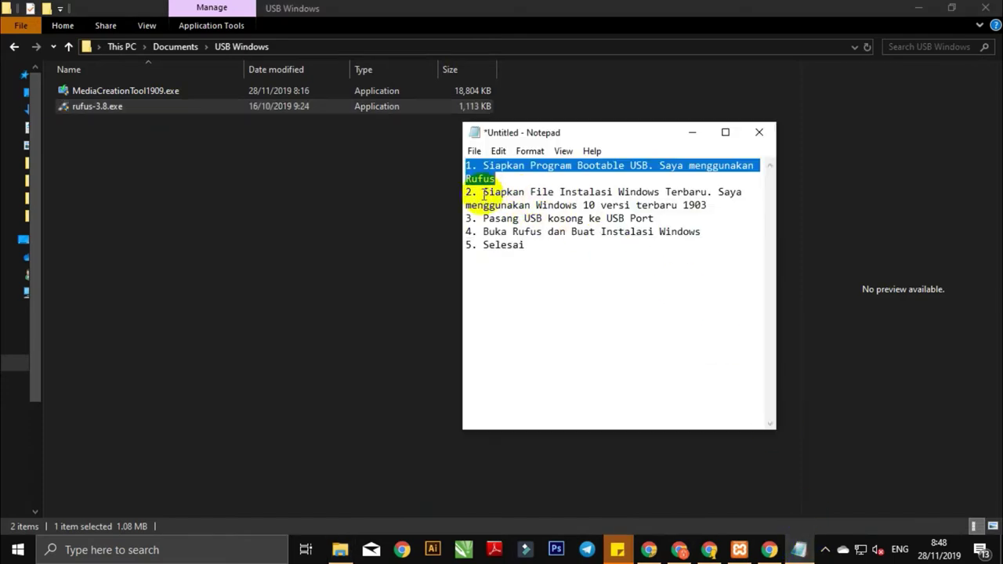
left_click_drag(466, 191, 709, 208)
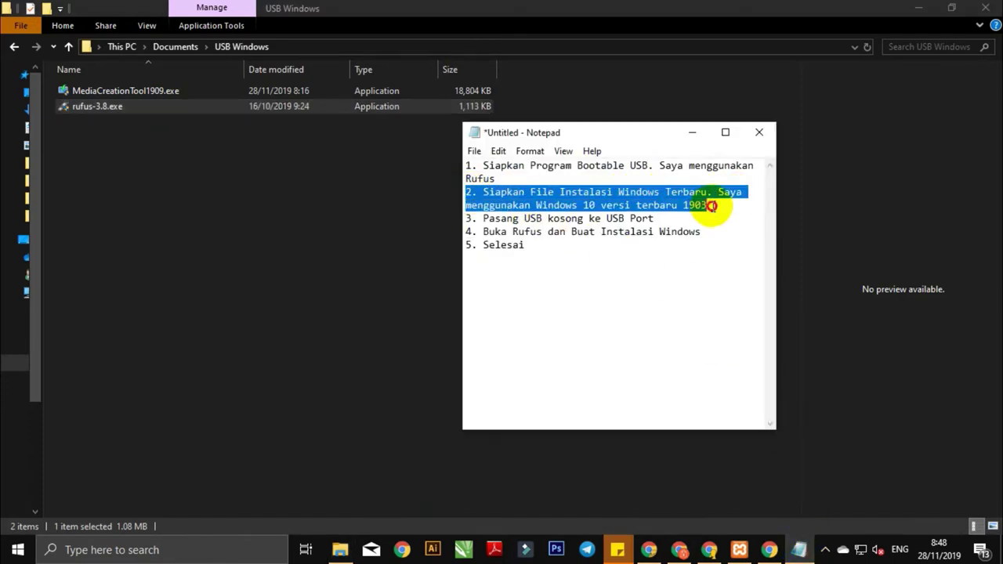
left_click(577, 205)
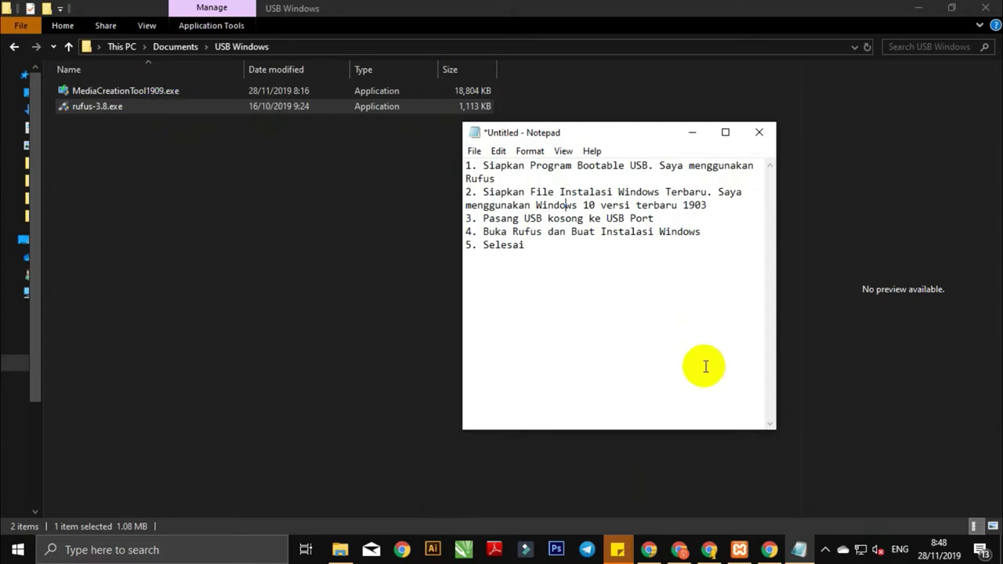
- Insert "3. Download di website resminya untuk menghindari file terinfeksi virus" after the second item of the Notepad list
left_click(710, 205)
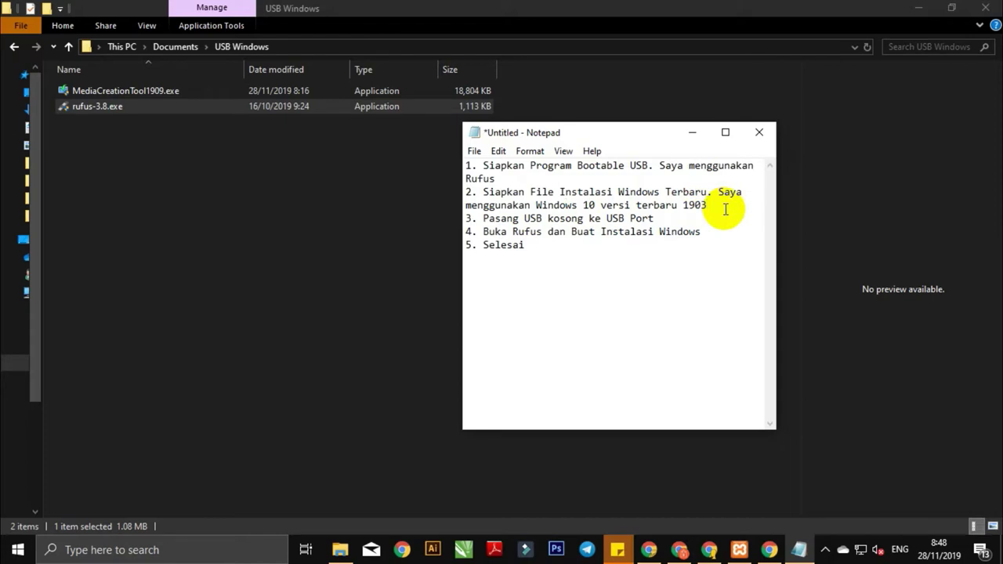
key("Return")
type("3.")
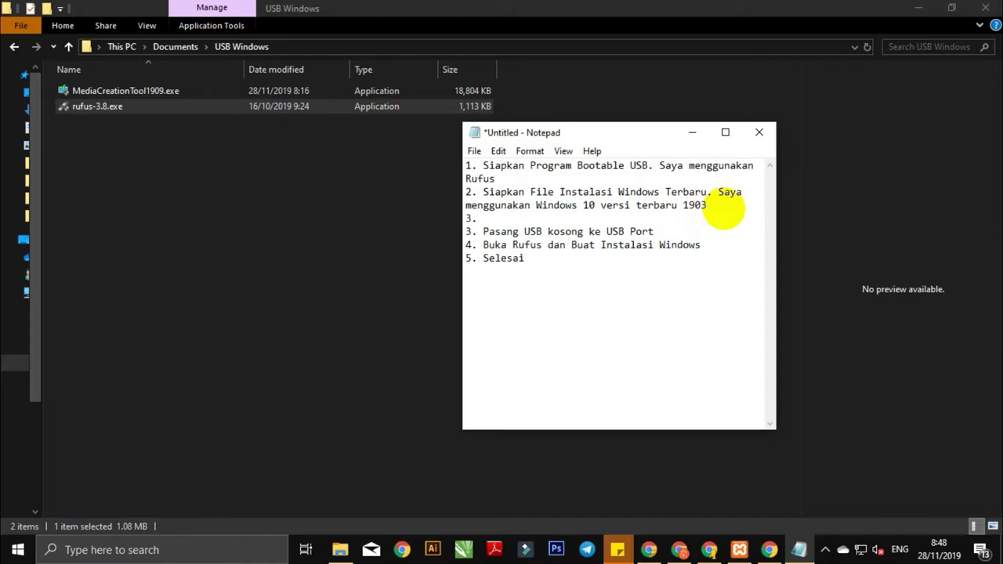
type(" Download di website resminya ")
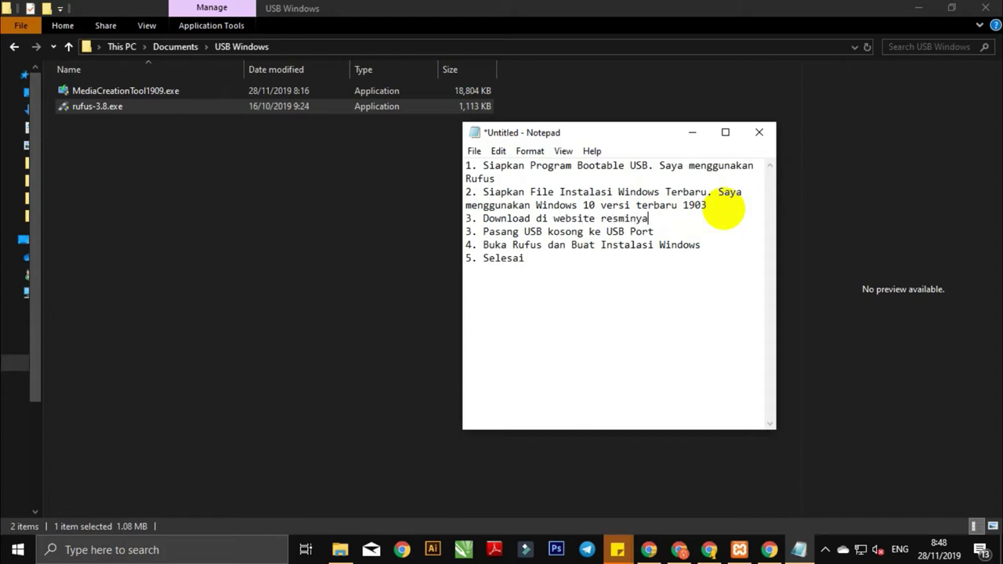
type("untuk menghindari ")
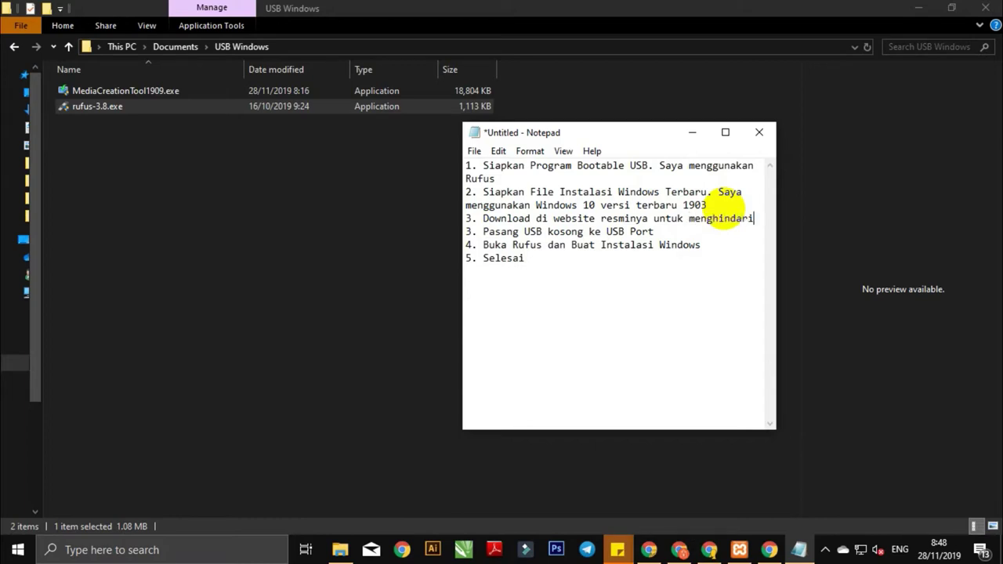
type("file ")
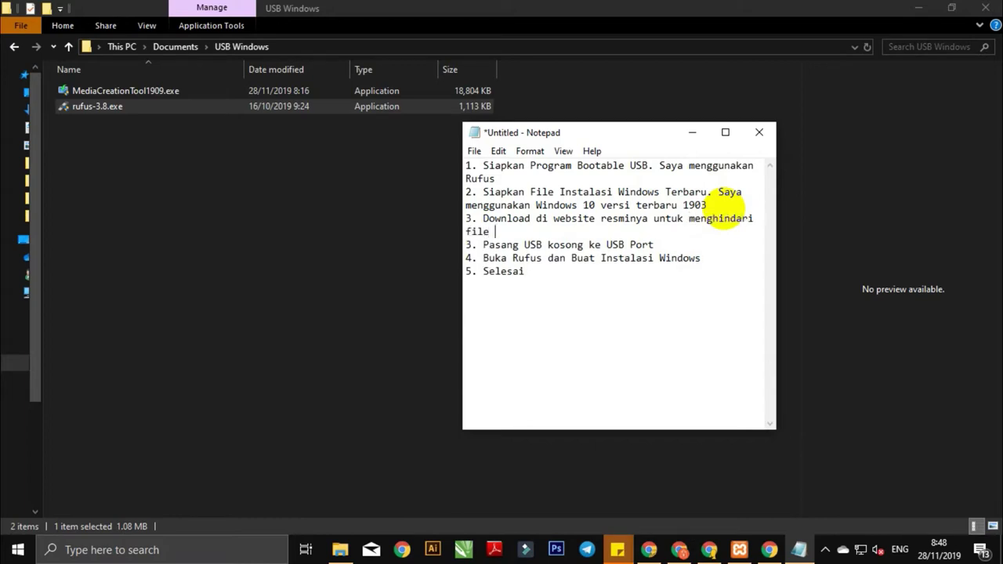
type("terinfeksi virus")
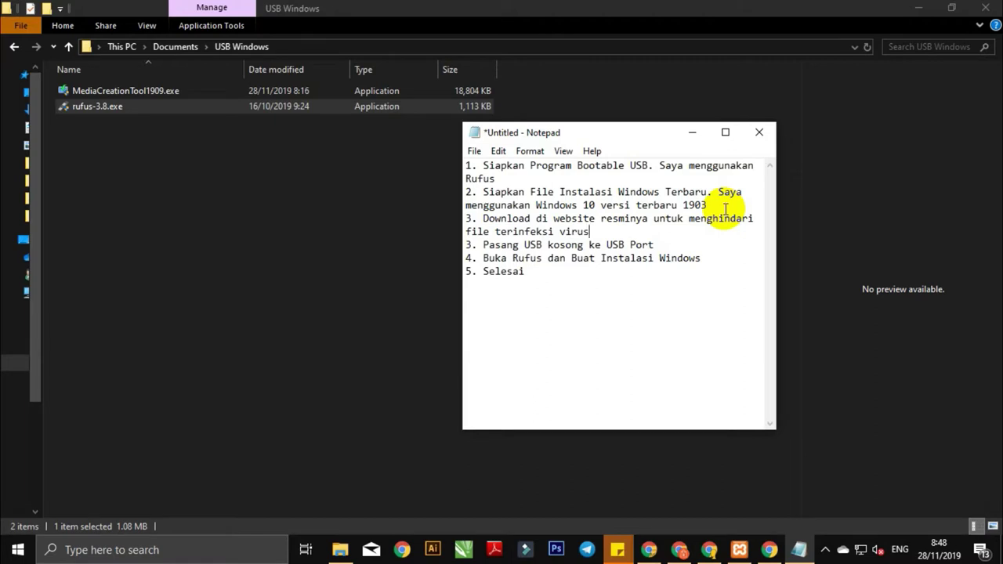
- Renumber the three list items following the new one as 4, 5 and 6
left_click(469, 244)
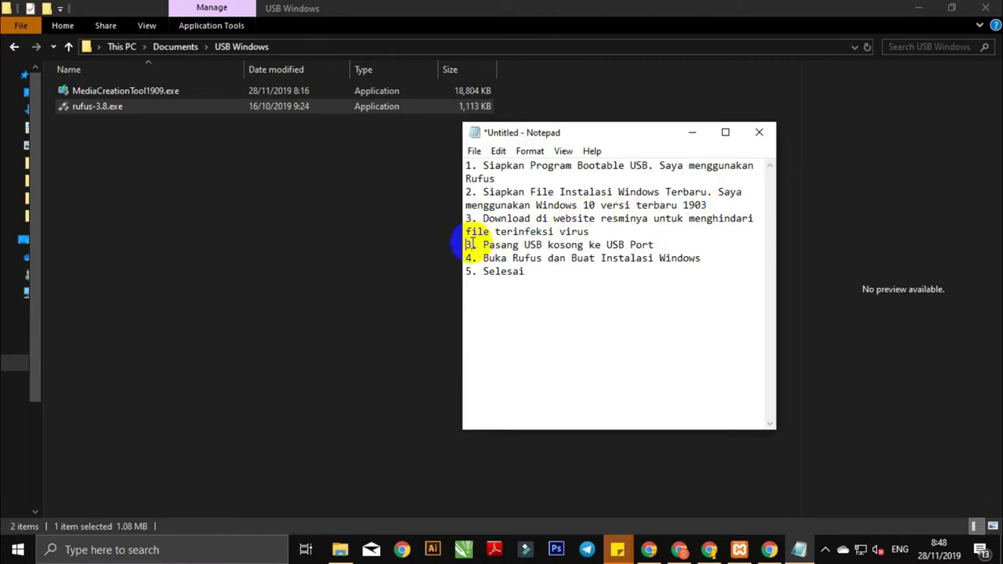
type("4")
key("Delete")
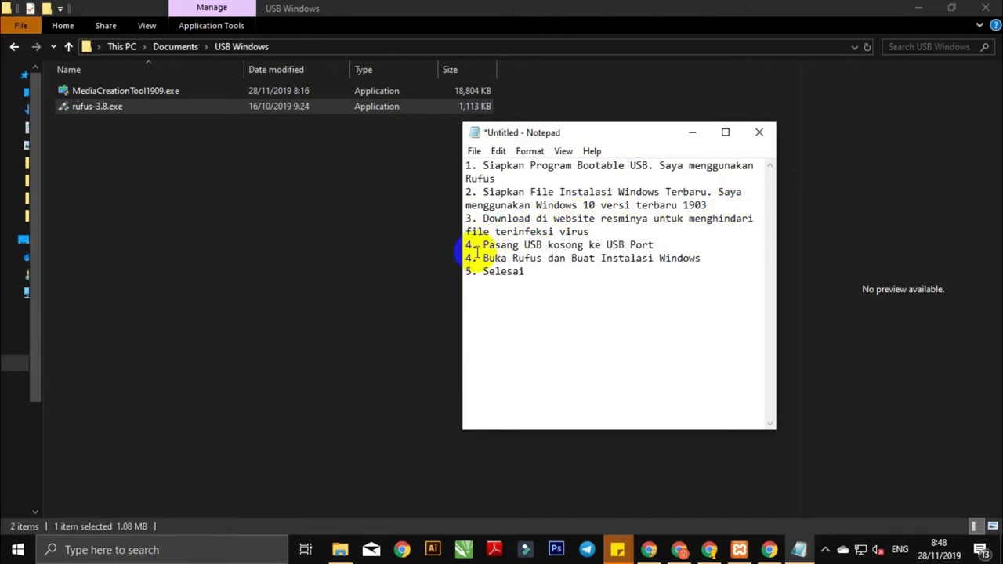
left_click(469, 258)
key("Delete")
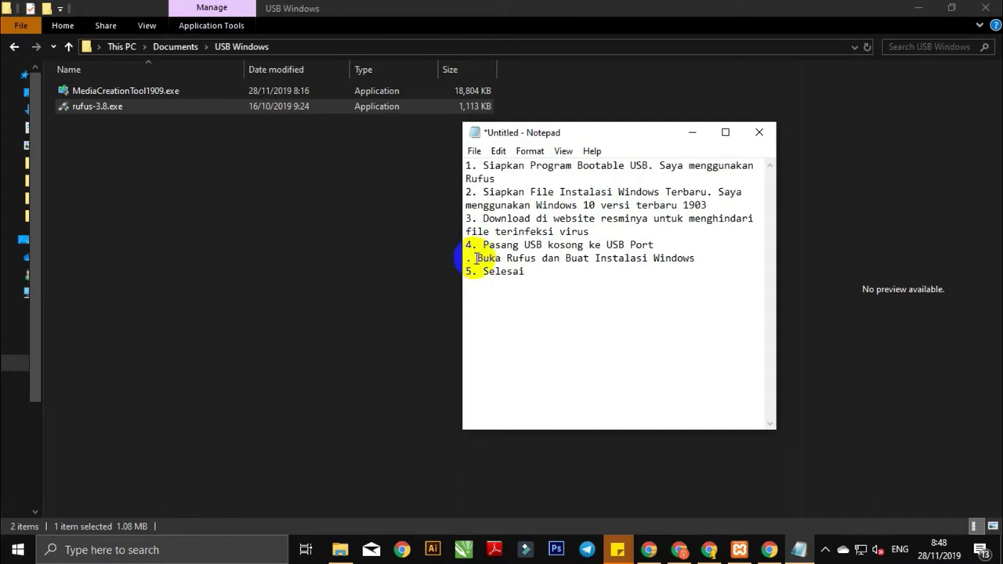
type("5")
left_click(472, 271)
key("Delete")
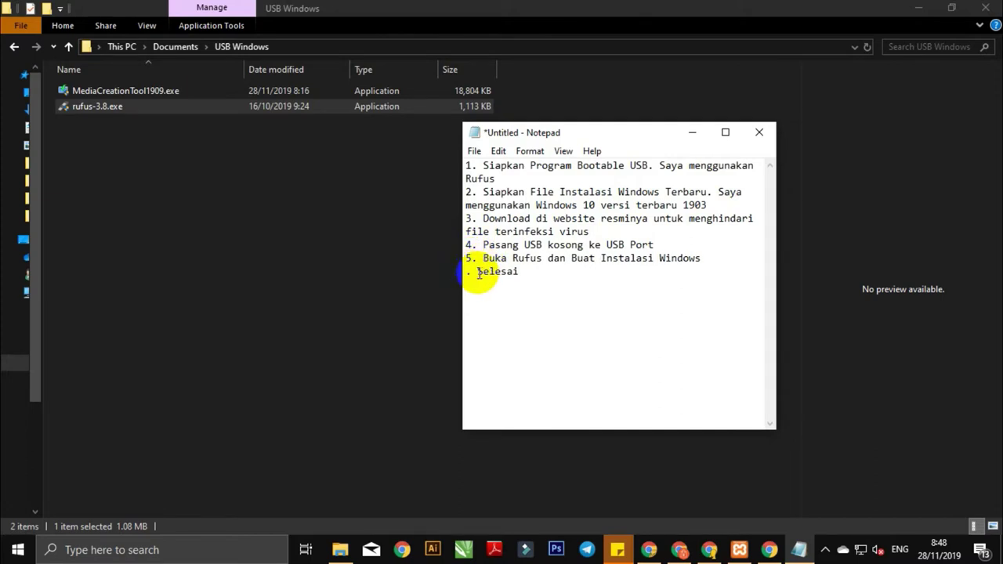
type("6")
- Examine the note about official downloads and Microsoft's Windows 10 installation media section, and return to the USB Windows folder
left_click_drag(461, 219, 601, 231)
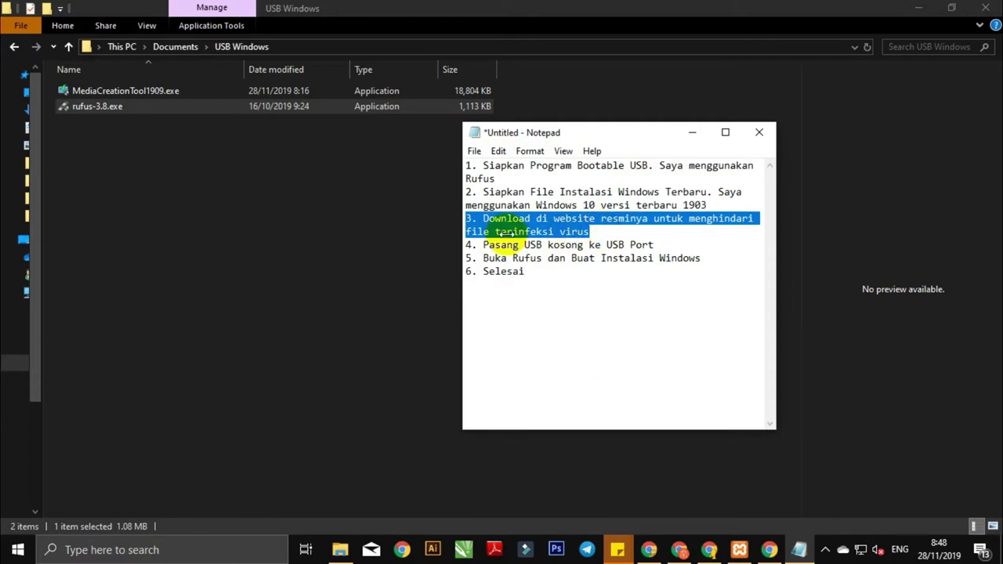
left_click(394, 222)
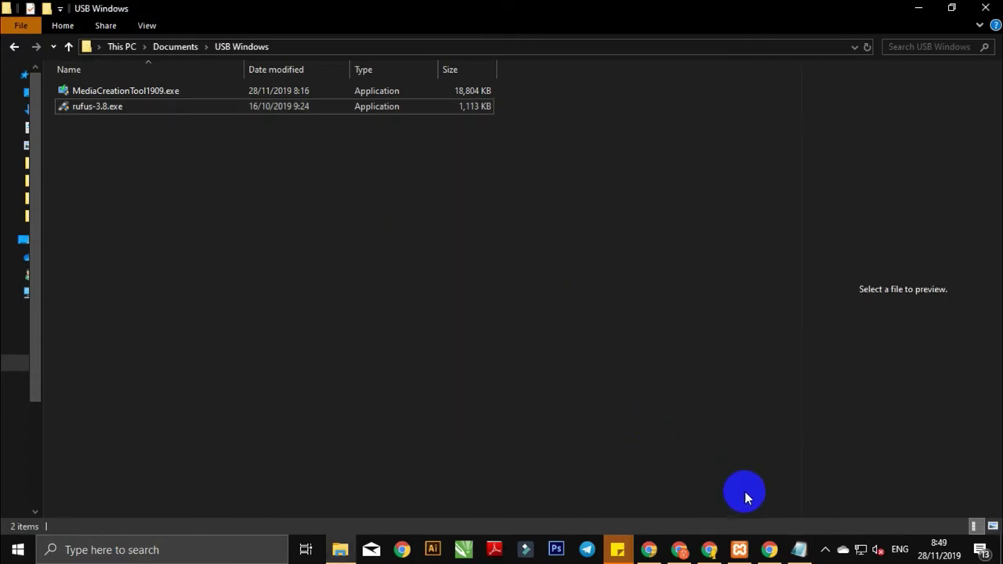
left_click(768, 549)
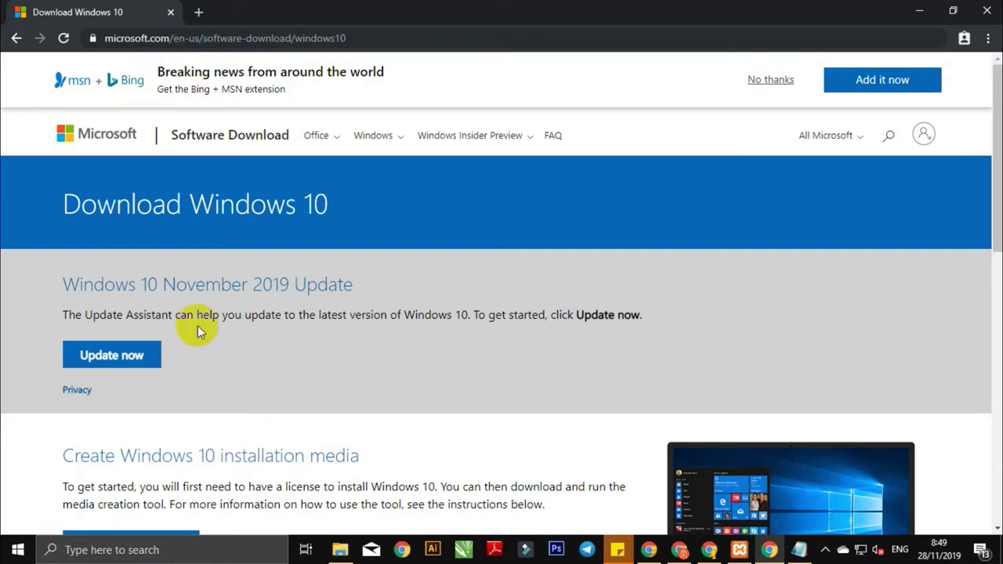
scroll(197, 331, "down", 3)
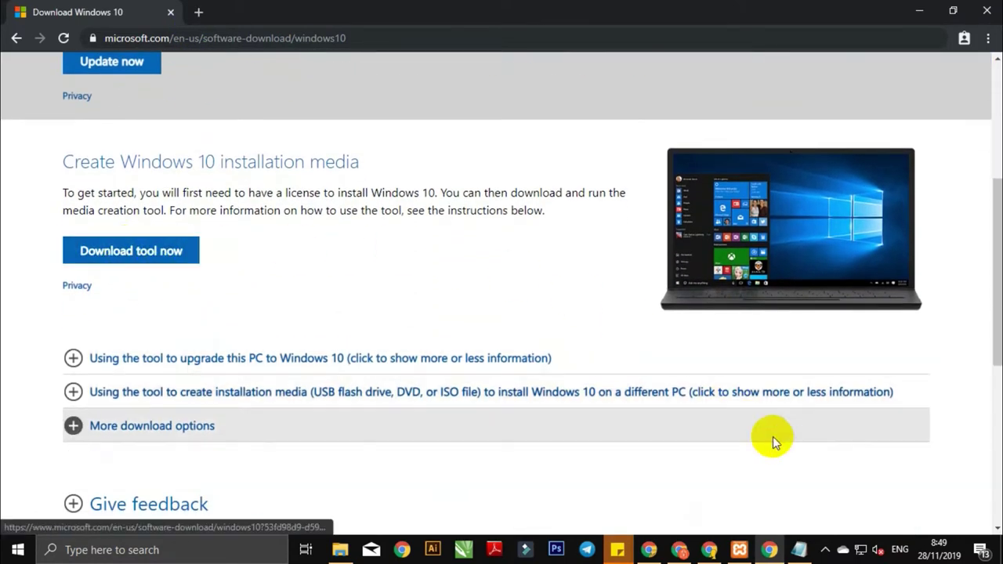
left_click(799, 548)
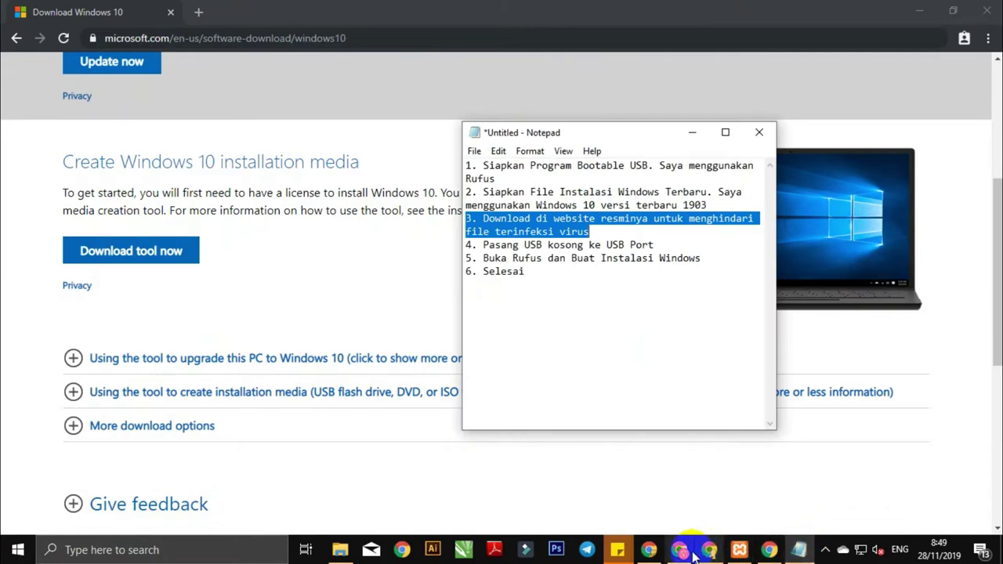
left_click(340, 549)
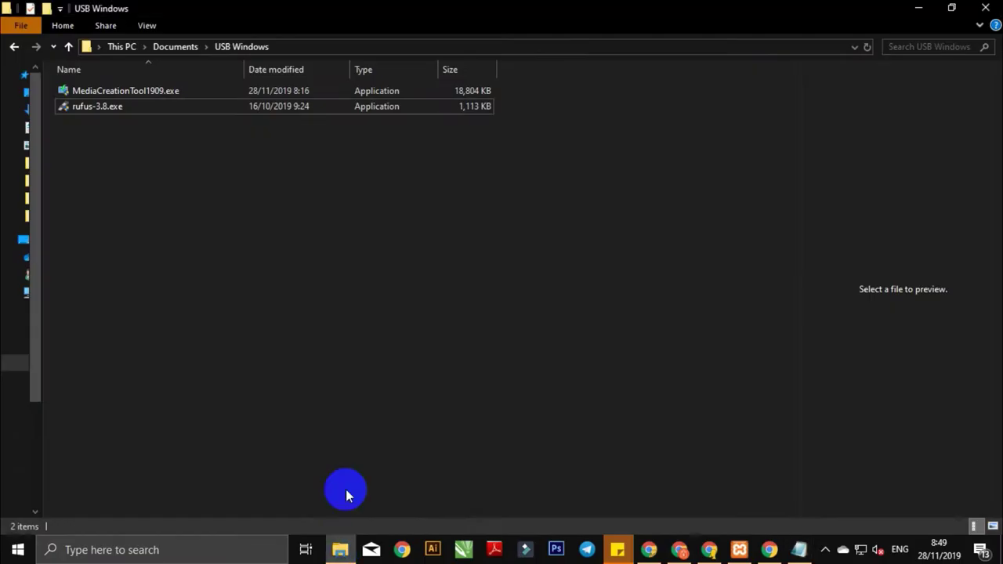
- Launch MediaCreationTool1909.exe from the USB Windows folder
left_click(88, 93)
right_click(87, 92)
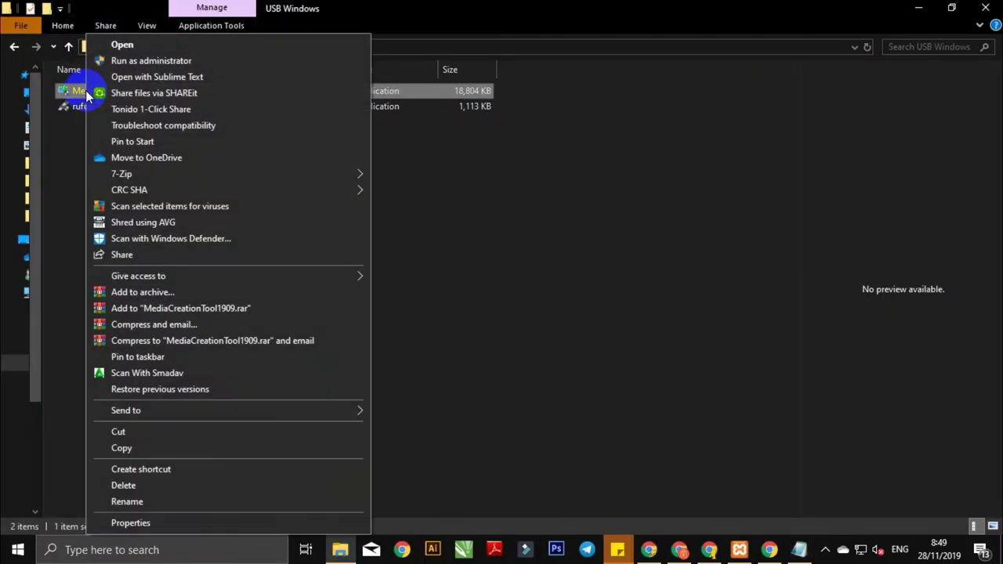
left_click(106, 42)
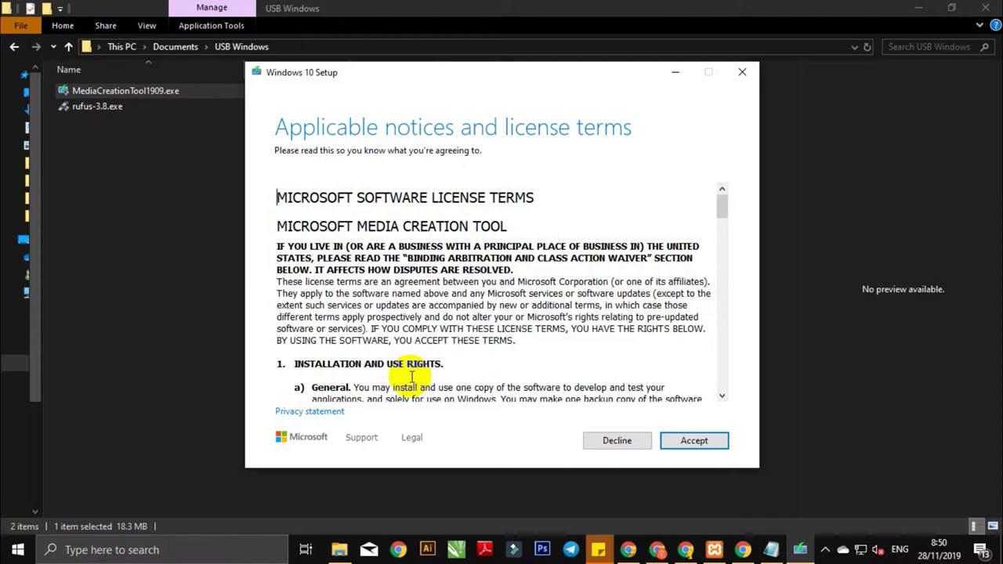
- Accept the license terms and choose to create installation media (USB flash drive, DVD, or ISO file) for another PC
left_click(694, 440)
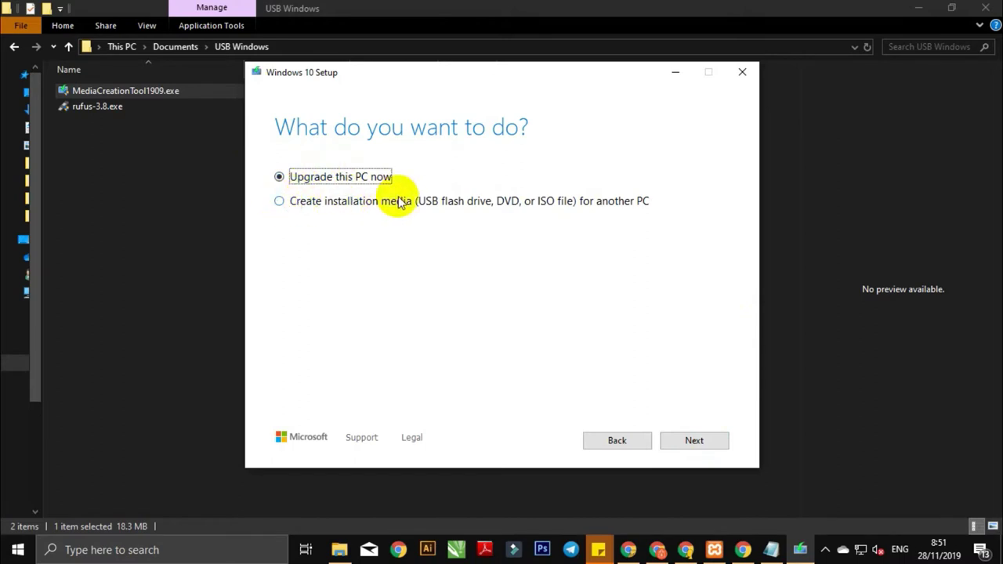
left_click(279, 203)
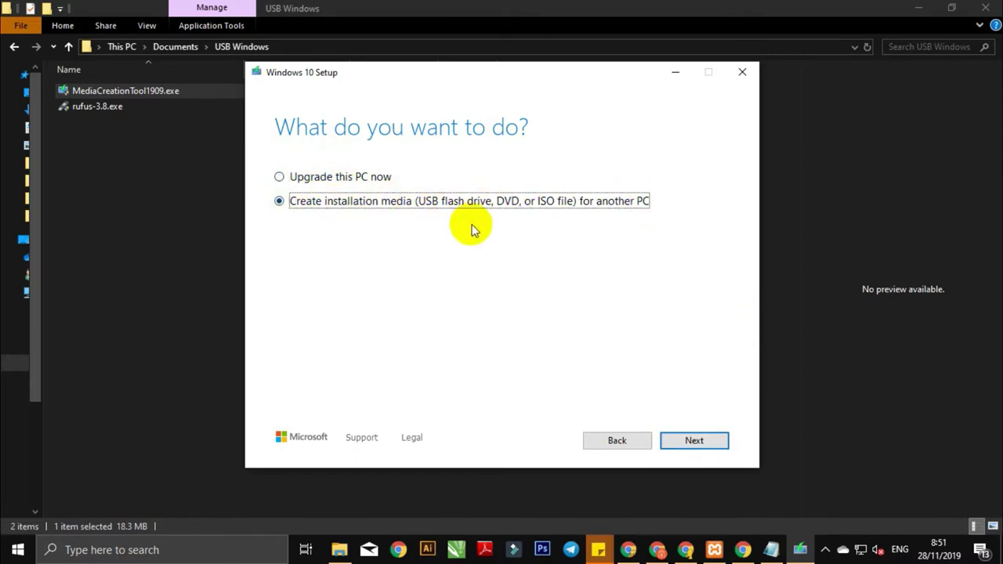
- Replace the whole Notepad list with "Pilih ceklist ke dua", and undo the replacement to restore the list
left_click(772, 548)
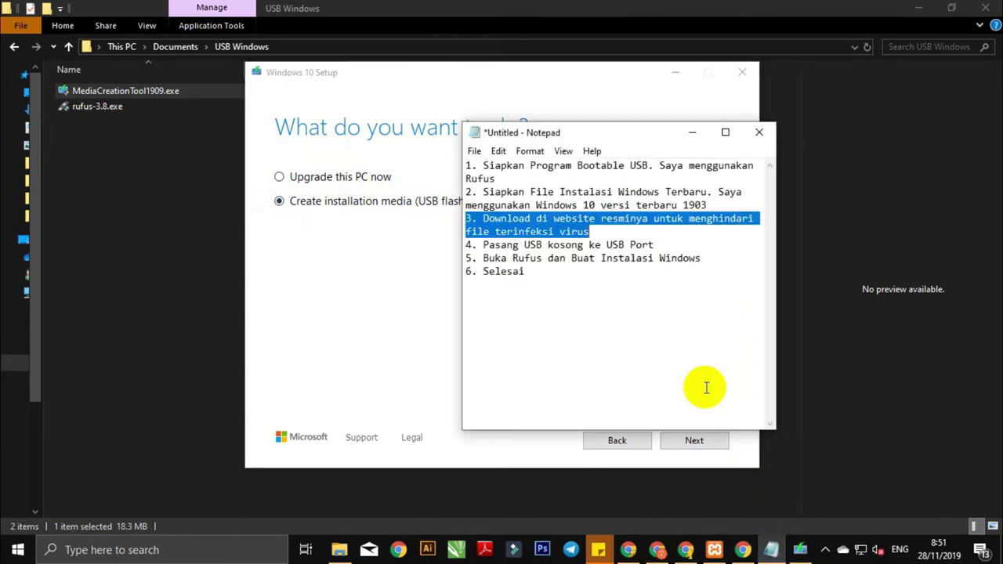
left_click(551, 231)
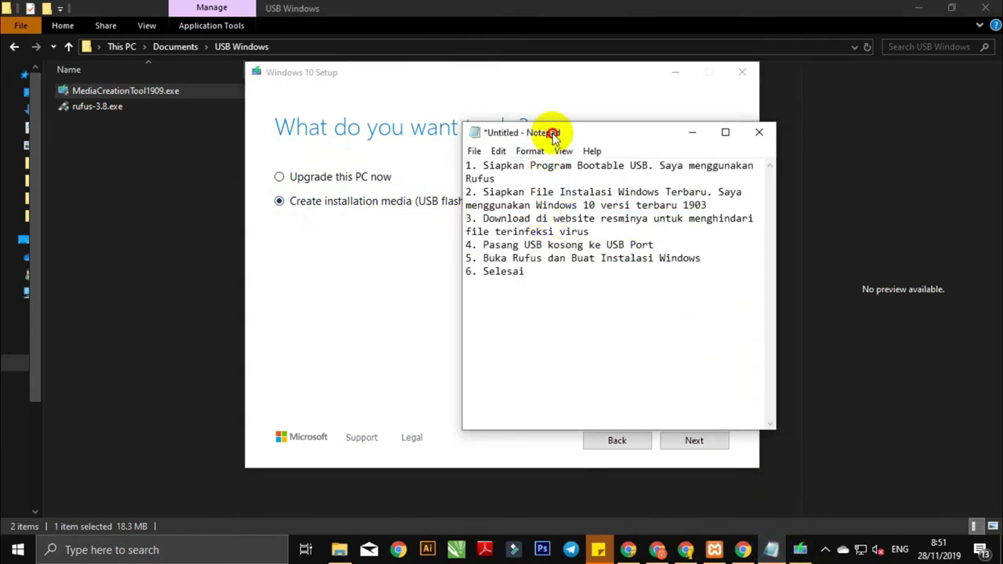
left_click_drag(554, 135, 598, 133)
left_click_drag(577, 270, 488, 152)
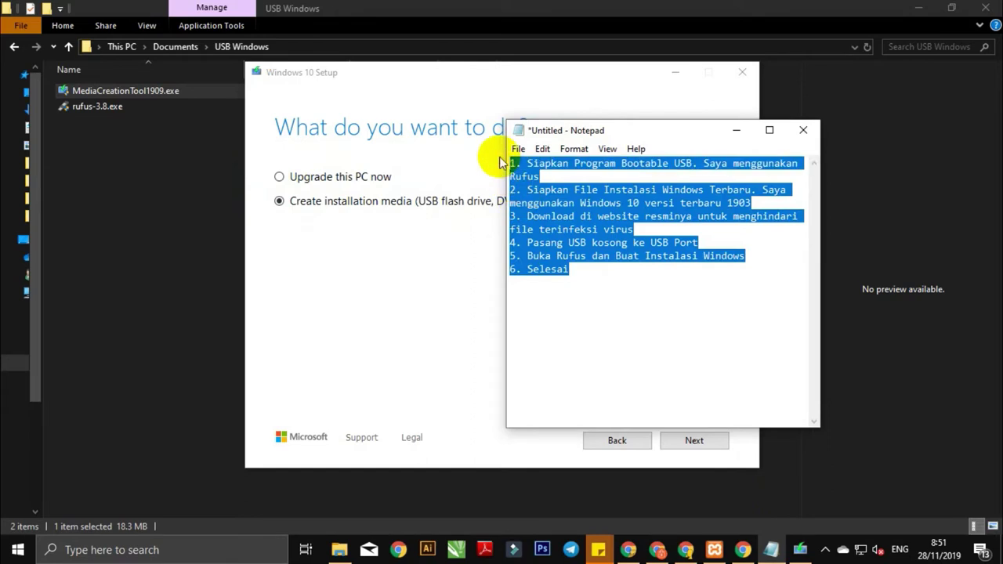
key("BackSpace")
left_click(611, 168)
type("P")
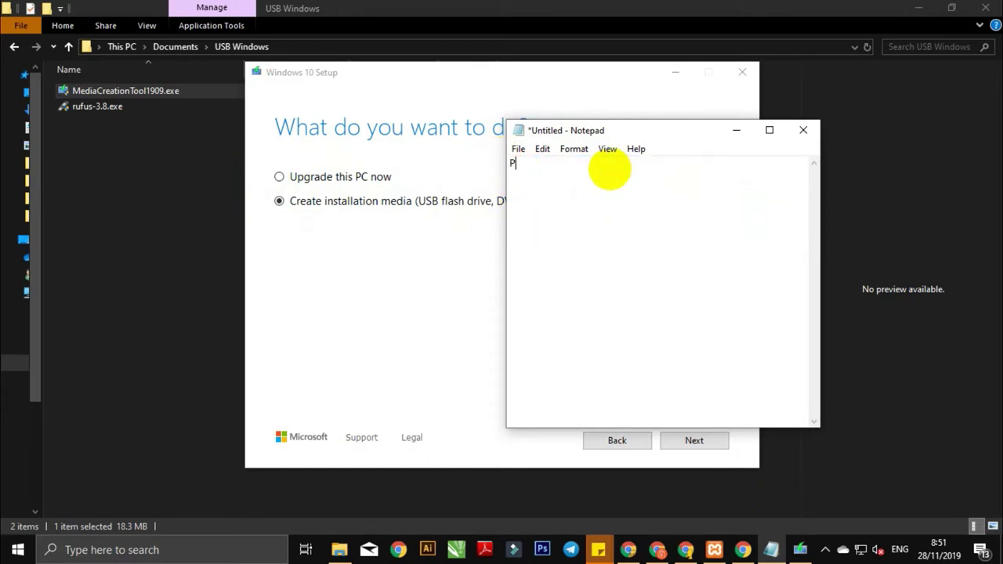
type("ilih ceklist ke ")
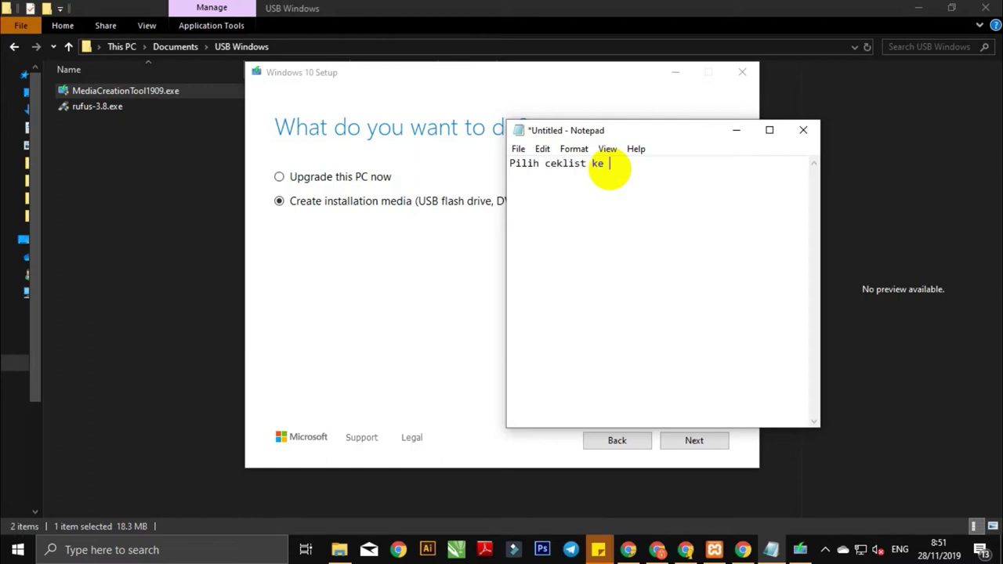
type("dua")
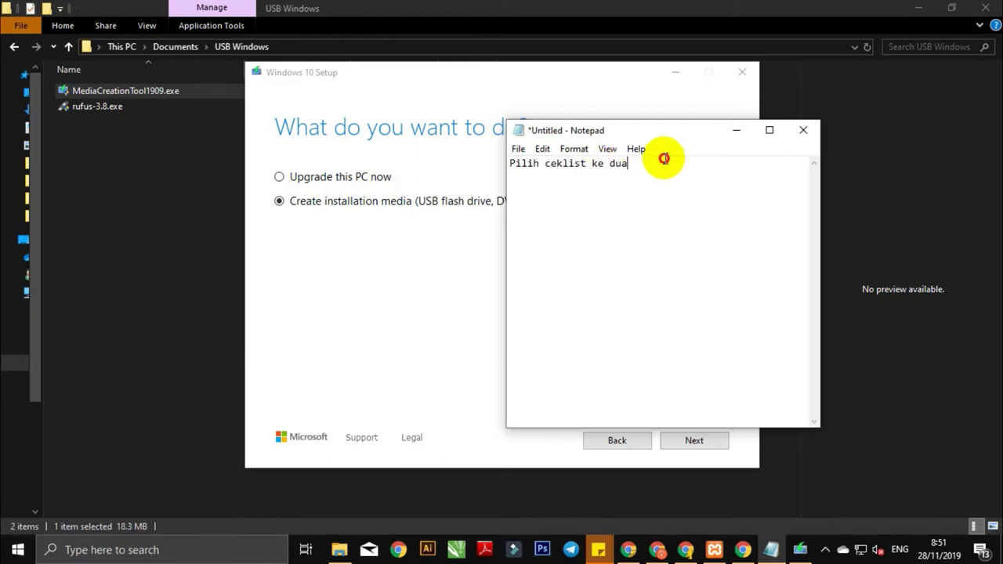
left_click_drag(662, 163, 494, 161)
key("ctrl+z")
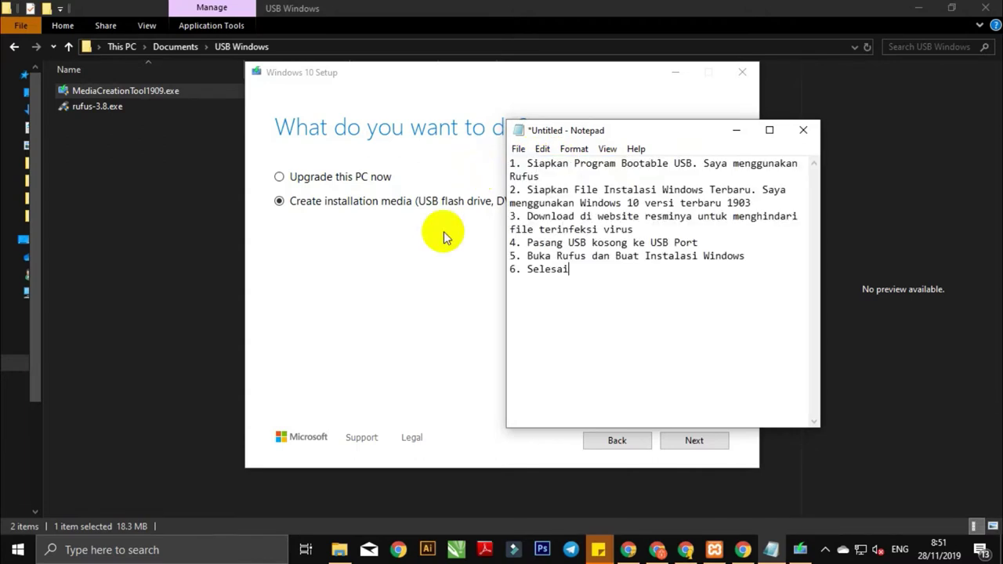
- Continue Windows 10 Setup to the language, architecture and edition page and turn off the recommended options for this PC
left_click(369, 235)
left_click(702, 444)
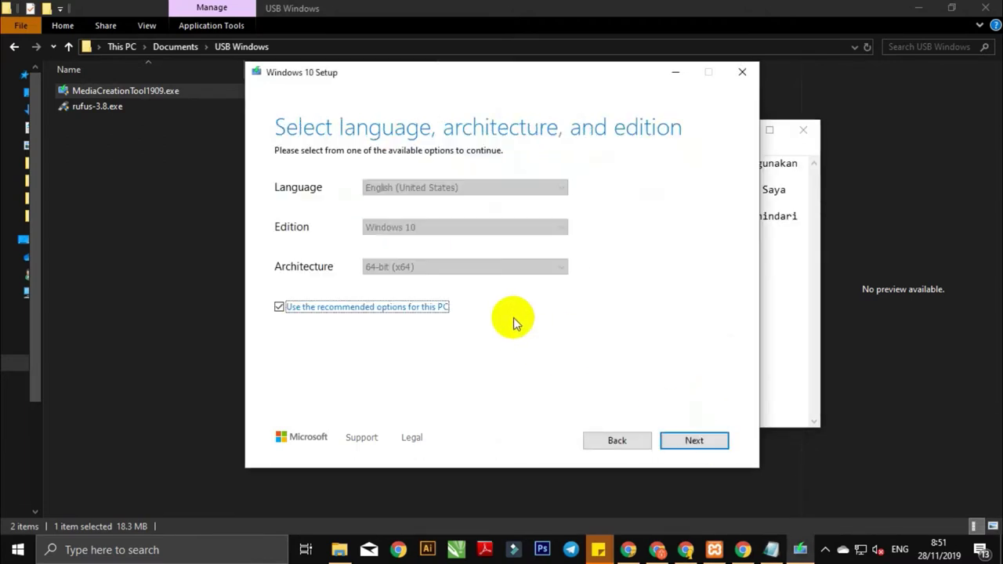
left_click(279, 307)
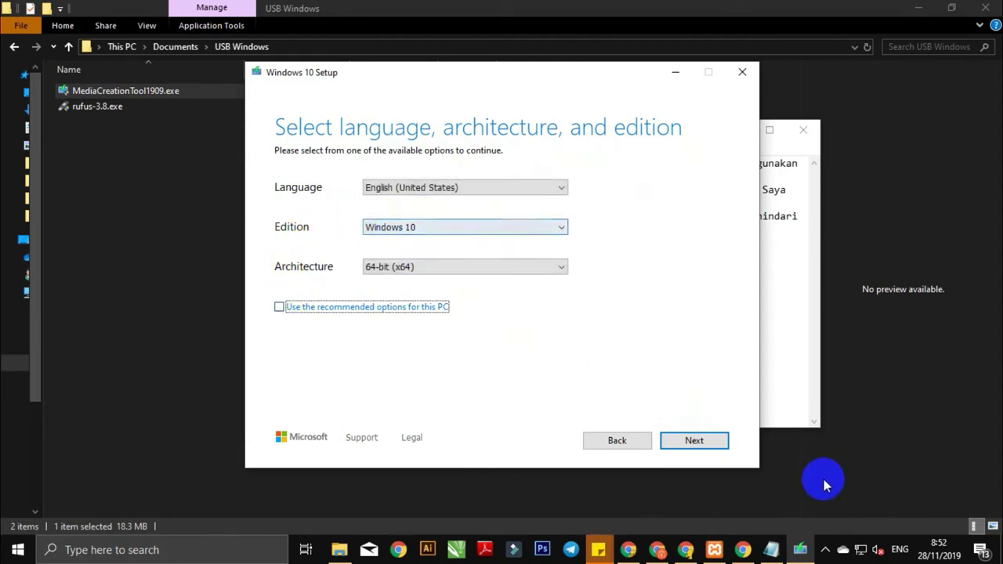
- Move Notepad beside the setup options, copy its whole list and replace it with "Language pilih english"
left_click(771, 547)
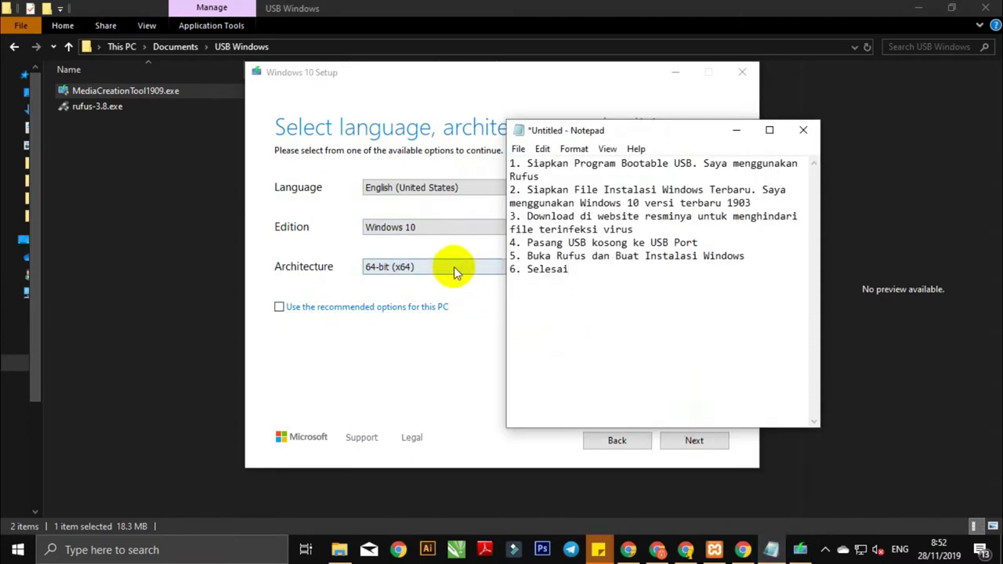
left_click_drag(589, 132, 731, 139)
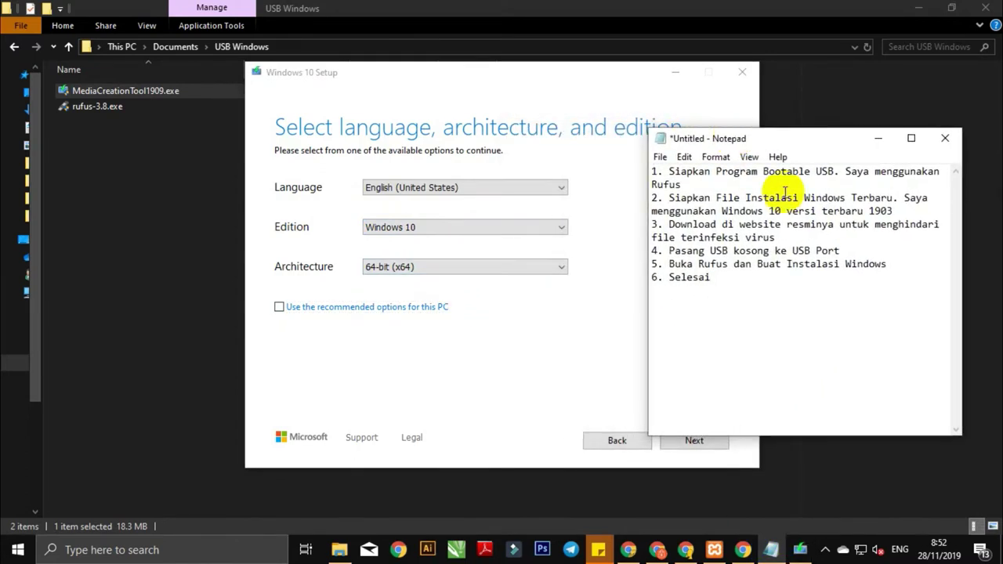
left_click_drag(741, 287, 622, 157)
key("ctrl+c")
key("BackSpace")
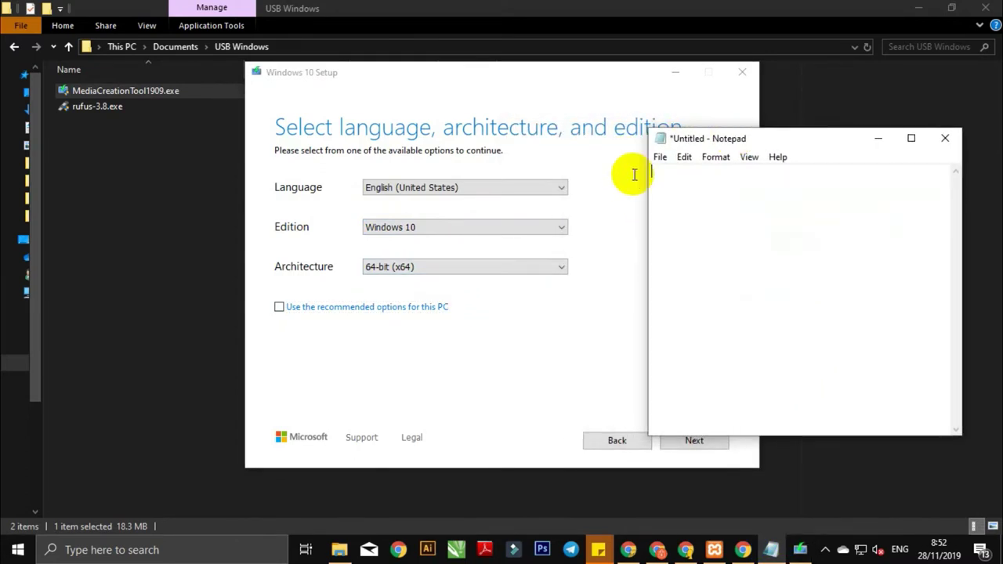
left_click(692, 180)
type("Language pilih")
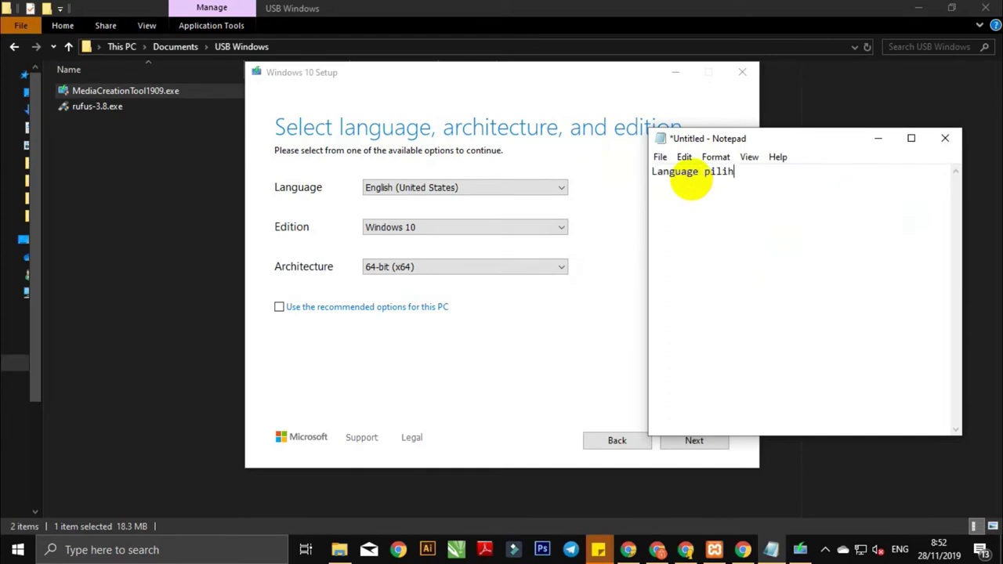
type(" english")
- Replace the language note in Notepad with "Edition pilih Windows 10"
key("ctrl+a")
type("Edition p")
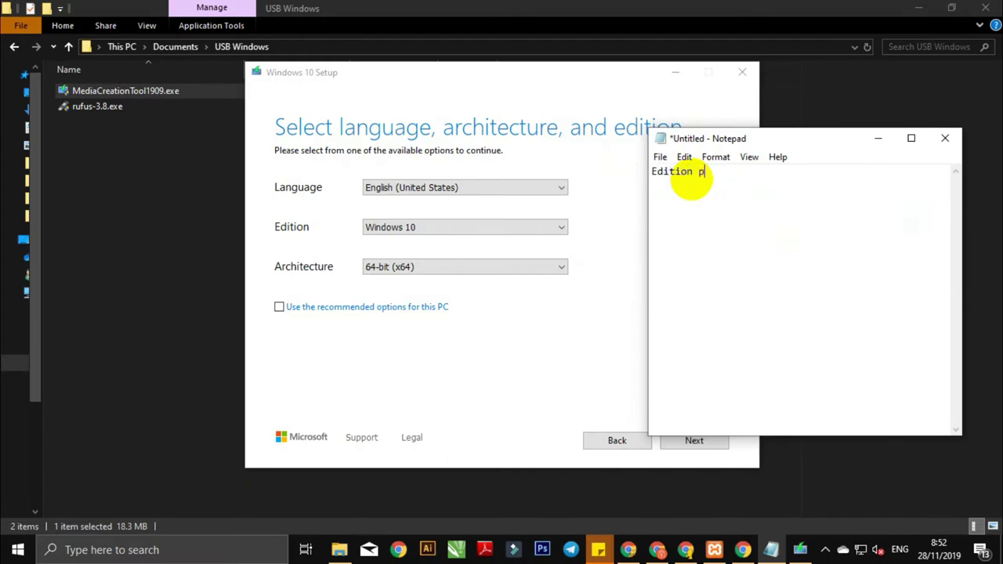
type("ilih Windows 10")
- Replace the edition note with "Architecture pilih Both", and paste the copied numbered list back over it
key("ctrl+a")
type("Architecture pil")
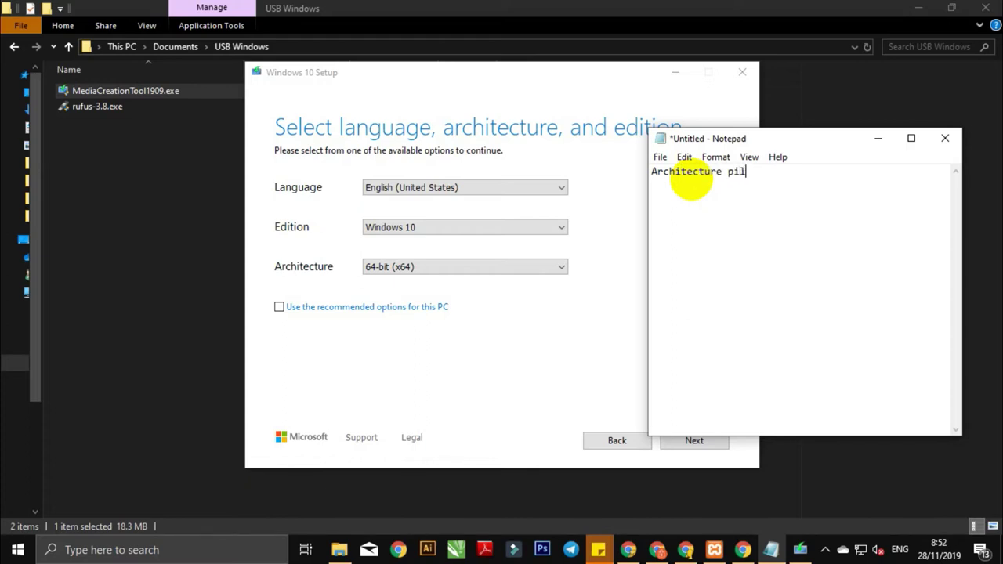
type("ih Both")
key("ctrl+a")
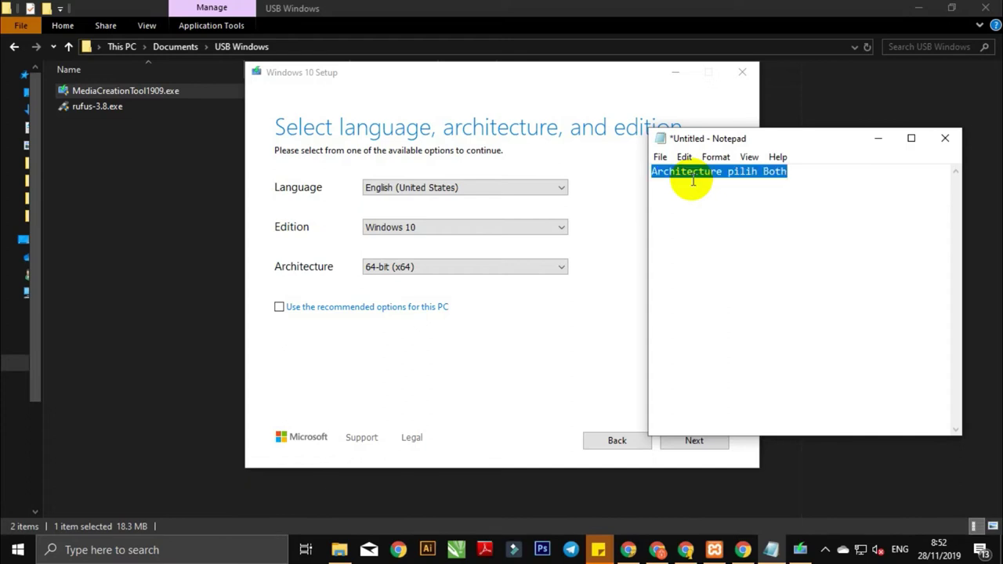
key("ctrl+v")
- Set the architecture in Windows 10 Setup to Both and continue to the media choice
left_click(541, 272)
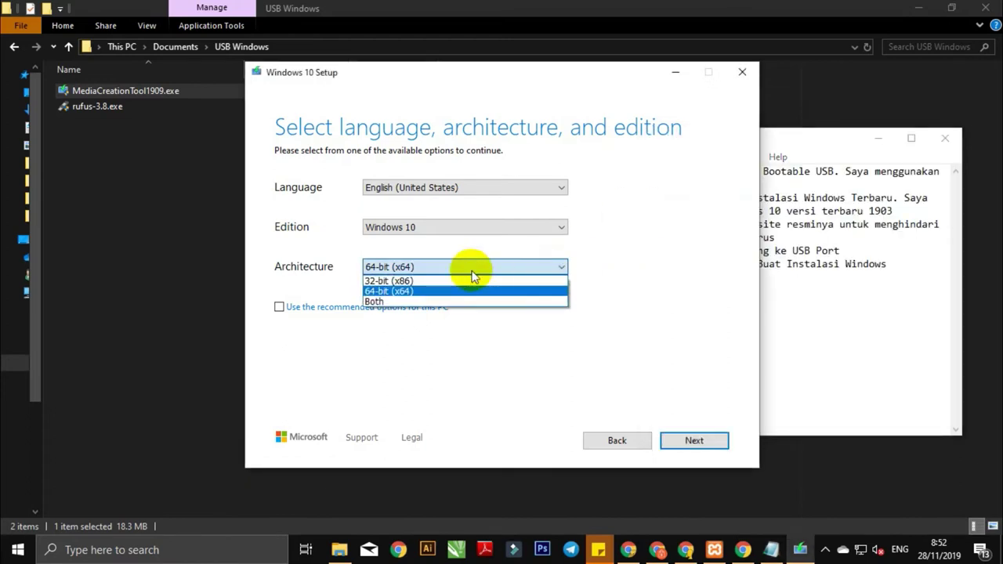
left_click(371, 302)
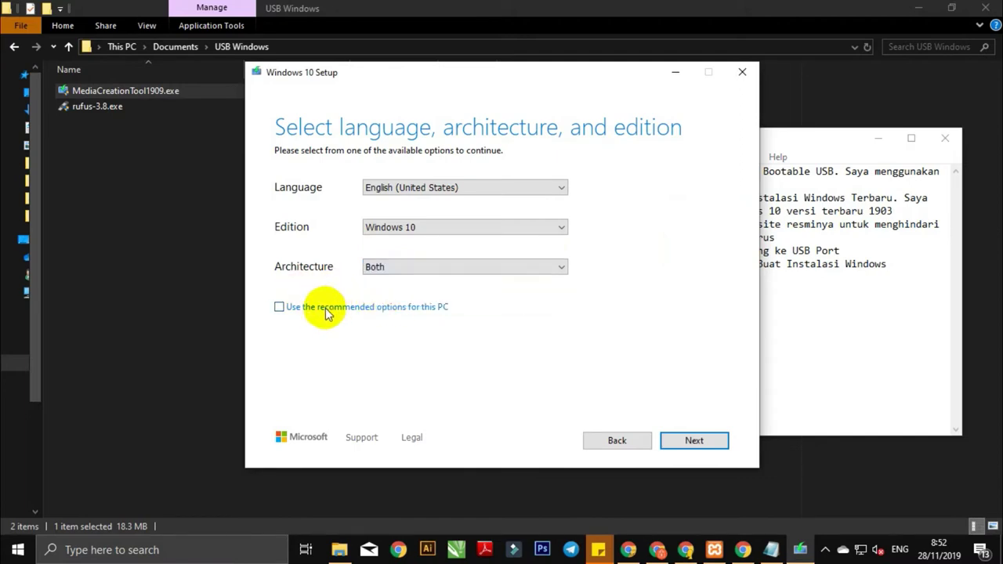
left_click(689, 441)
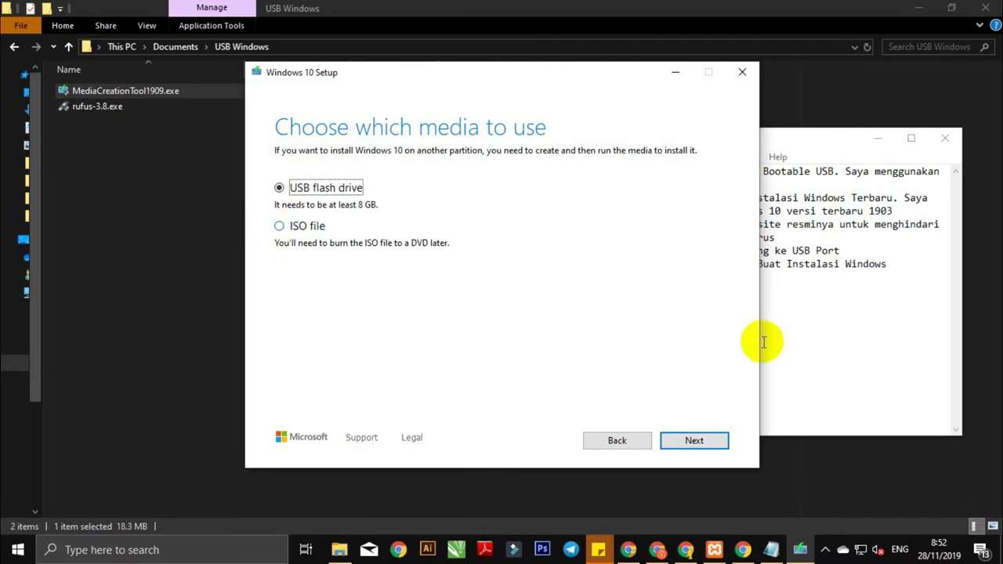
- Choose ISO file as the media to use and continue to selecting its save path
left_click(793, 310)
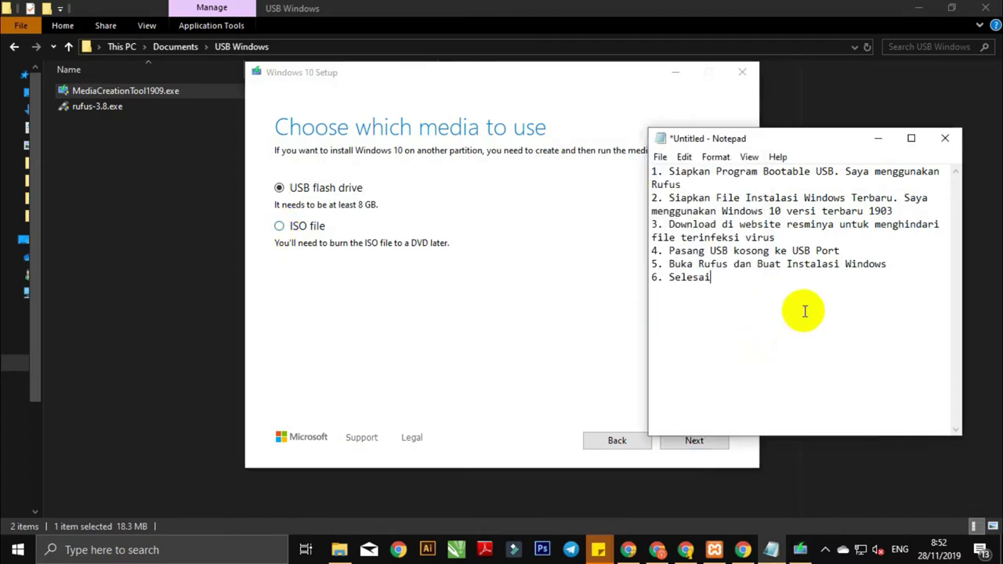
left_click(278, 227)
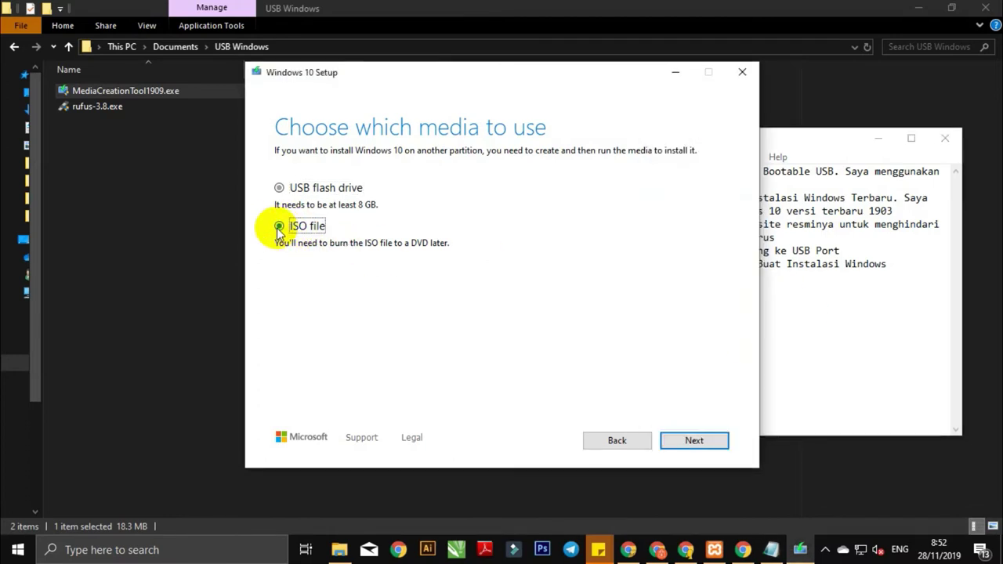
left_click(693, 441)
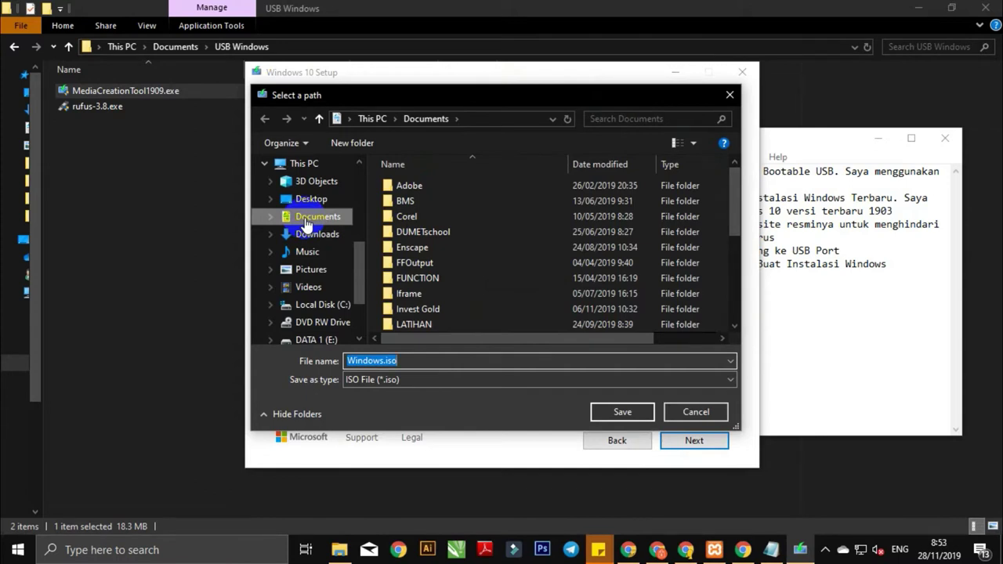
- Save the ISO in the USB Windows folder under Documents as "Windows 10 1903 .iso" and start the download
left_click_drag(734, 191, 748, 287)
double_click(476, 289)
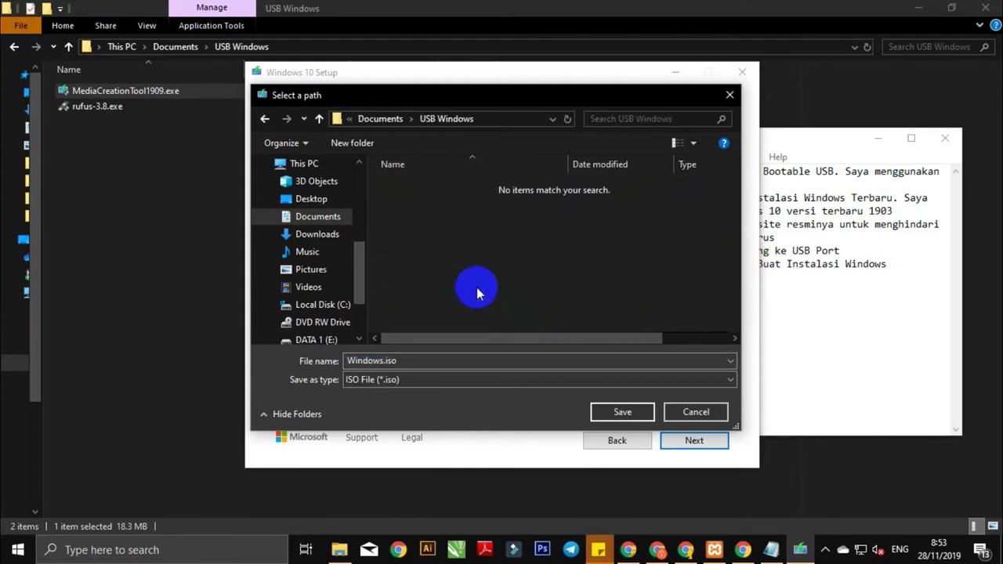
left_click_drag(347, 362, 413, 362)
left_click(384, 361)
type("10")
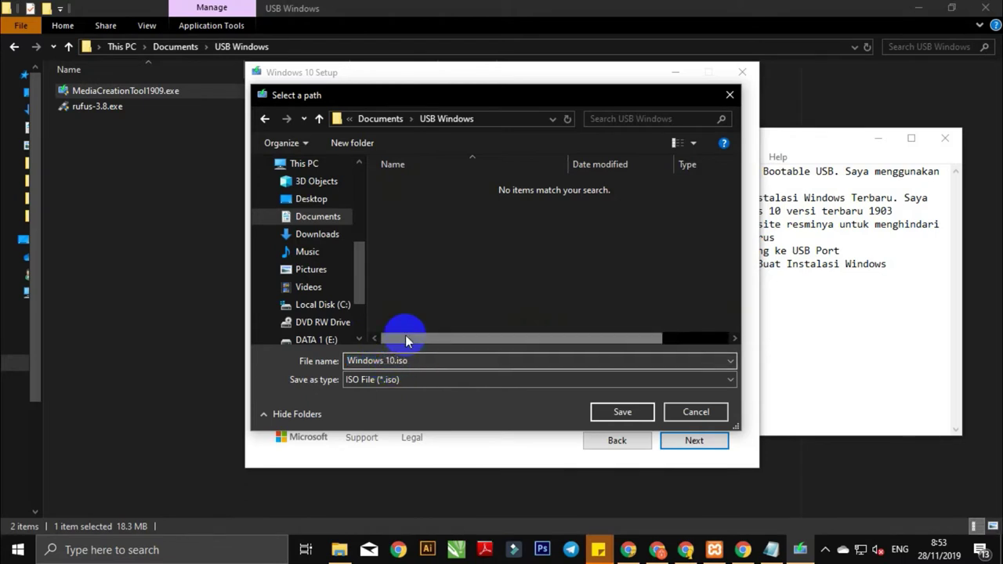
type(" 19")
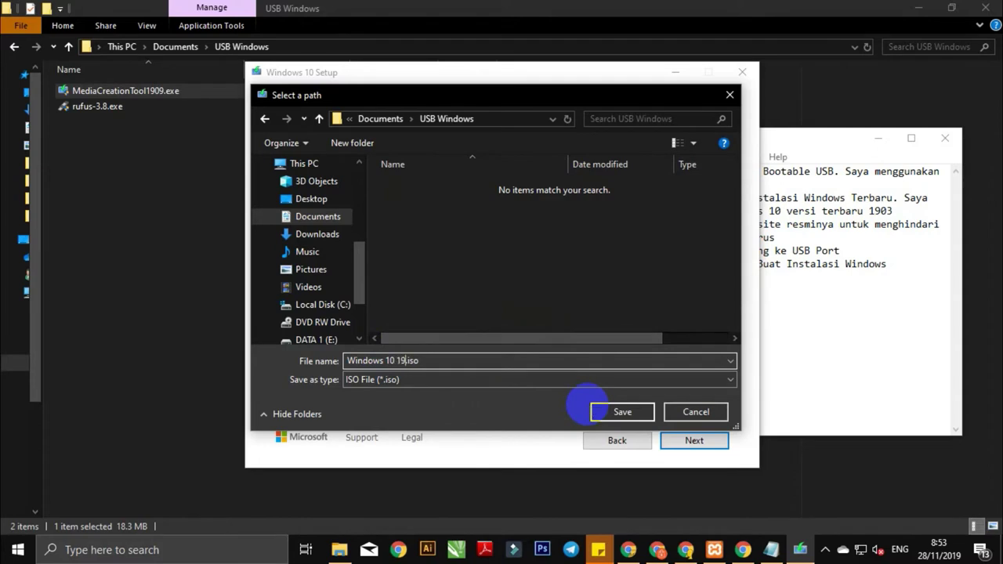
type("03")
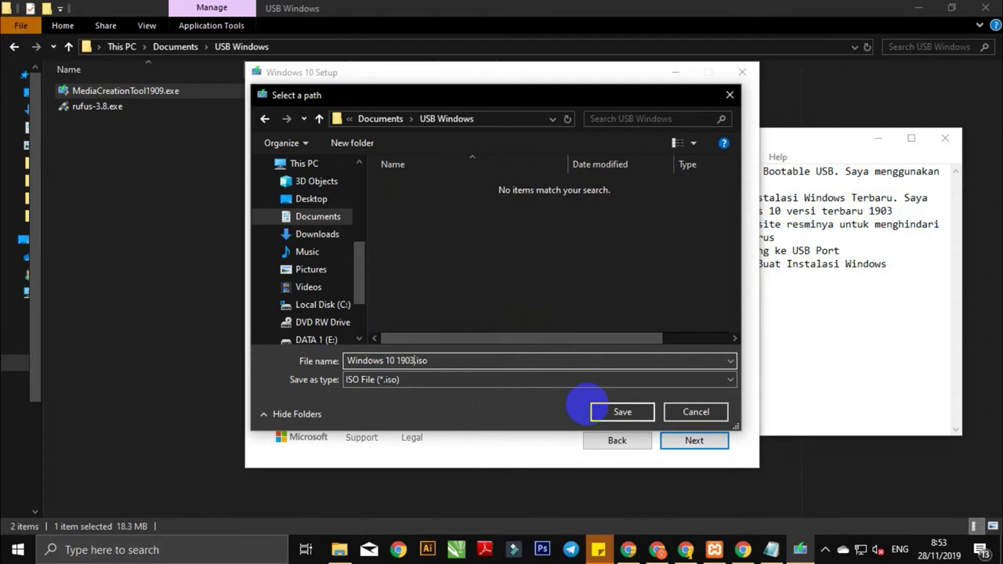
left_click(622, 412)
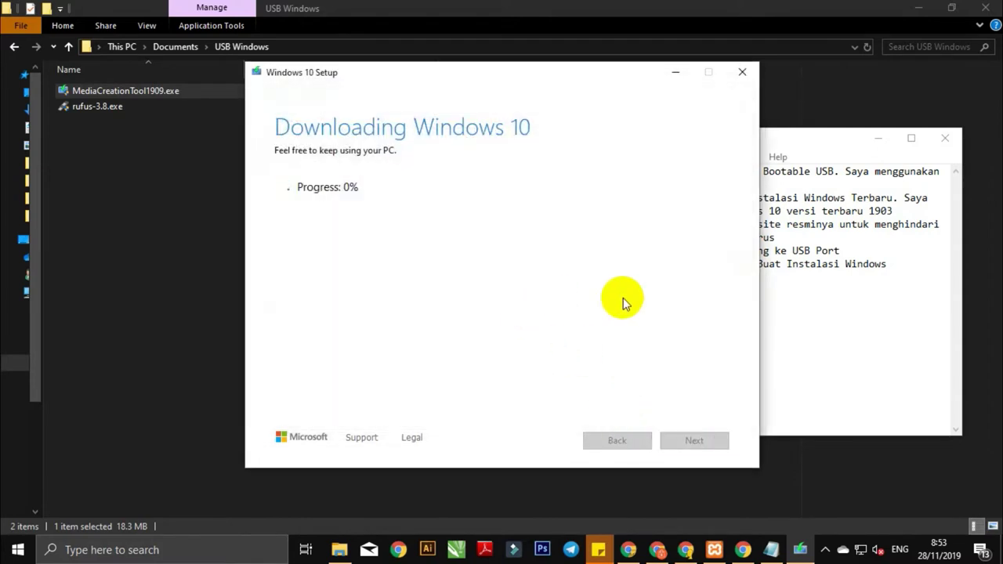
- Replace the copied Notepad list with "Tunggu sampai selesai download windows", and paste the list back
left_click(818, 290)
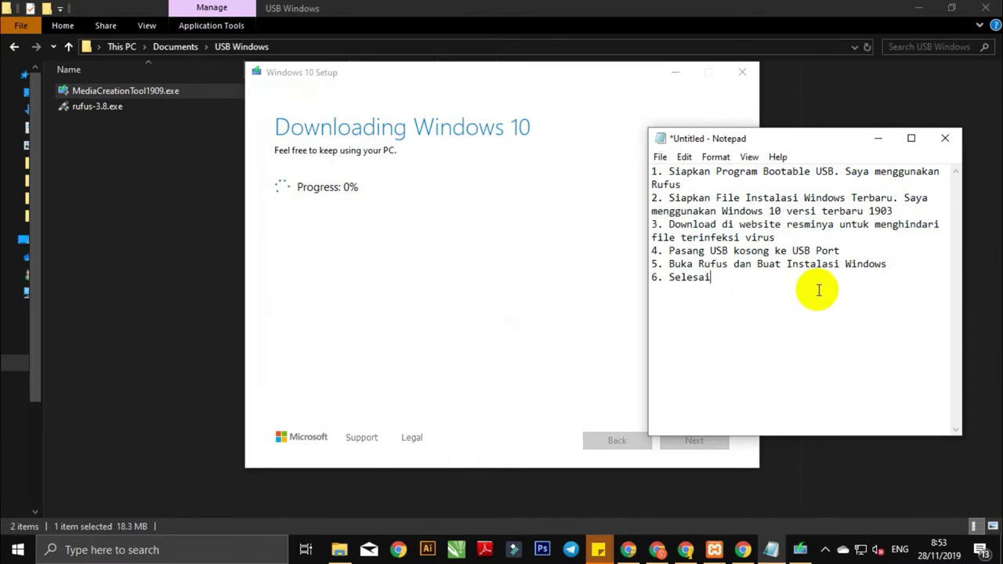
key("ctrl+a")
key("ctrl+c")
key("BackSpace")
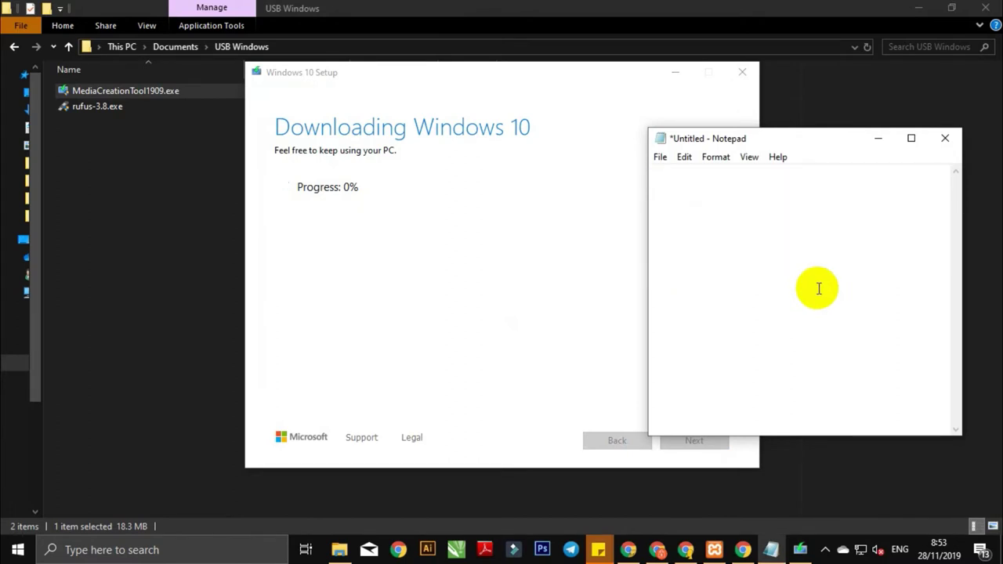
type("Tunggu sampai selesai")
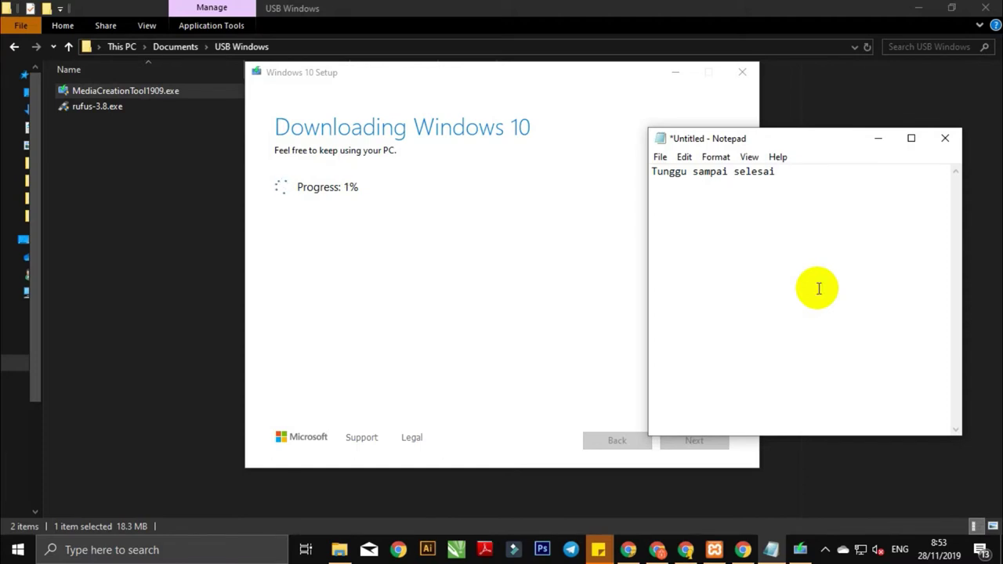
type(" download windows")
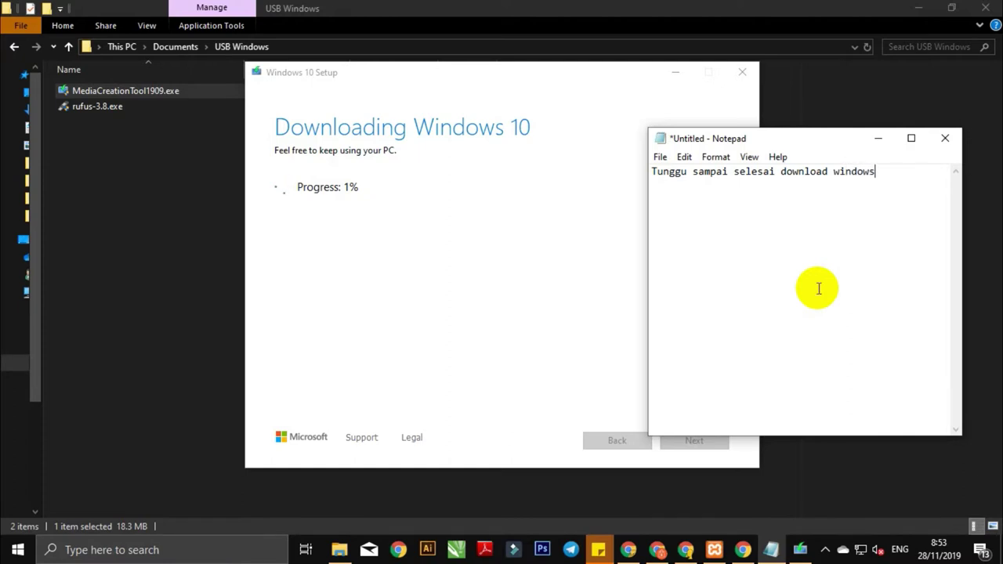
key("ctrl+a")
key("ctrl+v")
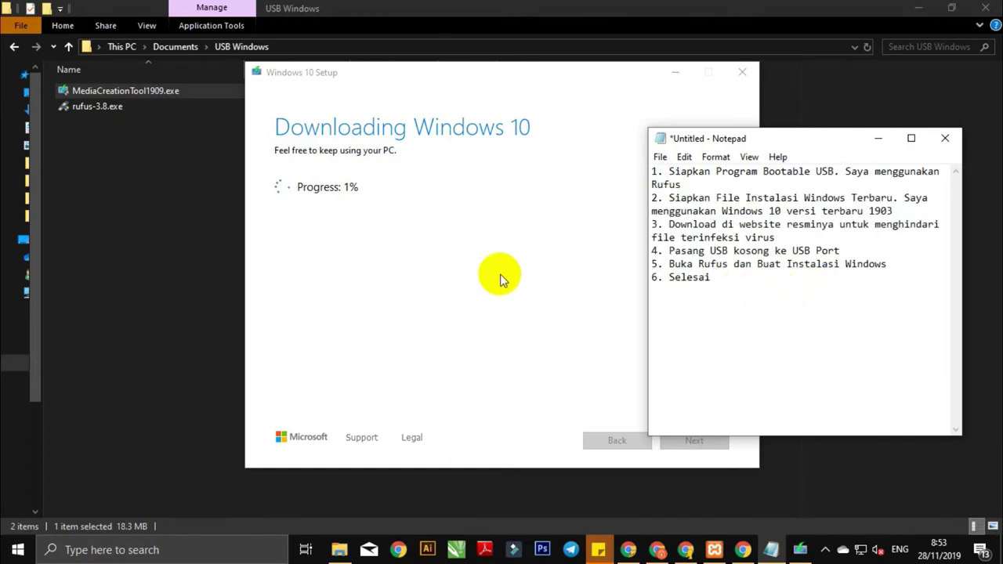
- Finish Windows 10 Setup and check the Windows 10 1903 .iso file in the USB Windows folder
left_click(502, 279)
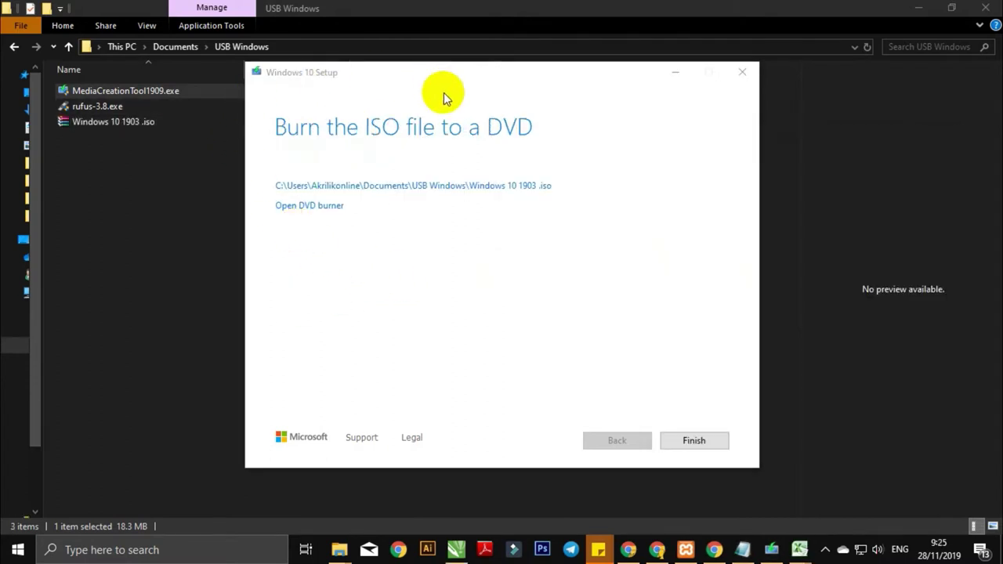
left_click(703, 441)
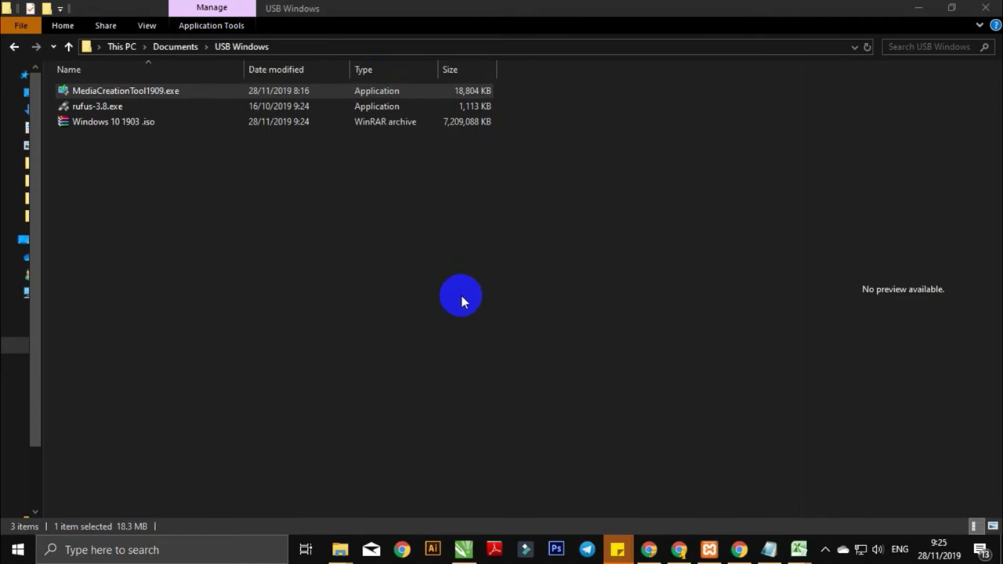
left_click(134, 157)
left_click(125, 125)
left_click(152, 171)
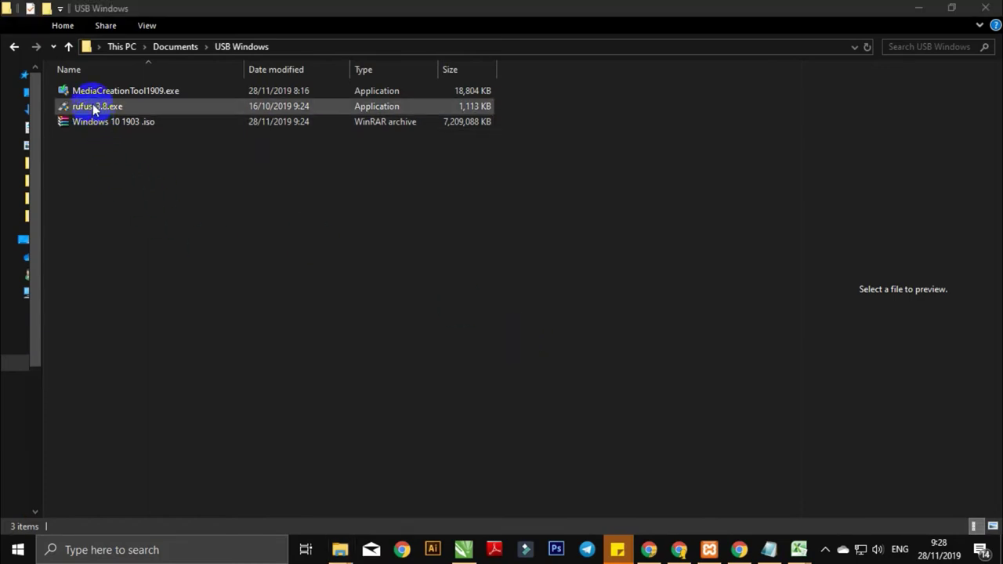
- Run rufus-3.8.exe from the USB Windows folder as administrator
left_click(92, 106)
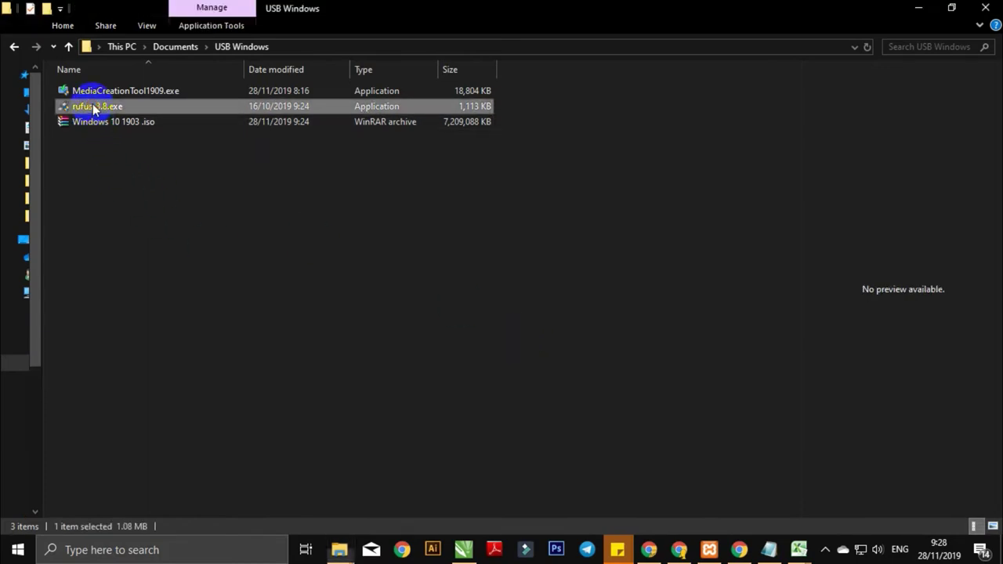
right_click(92, 106)
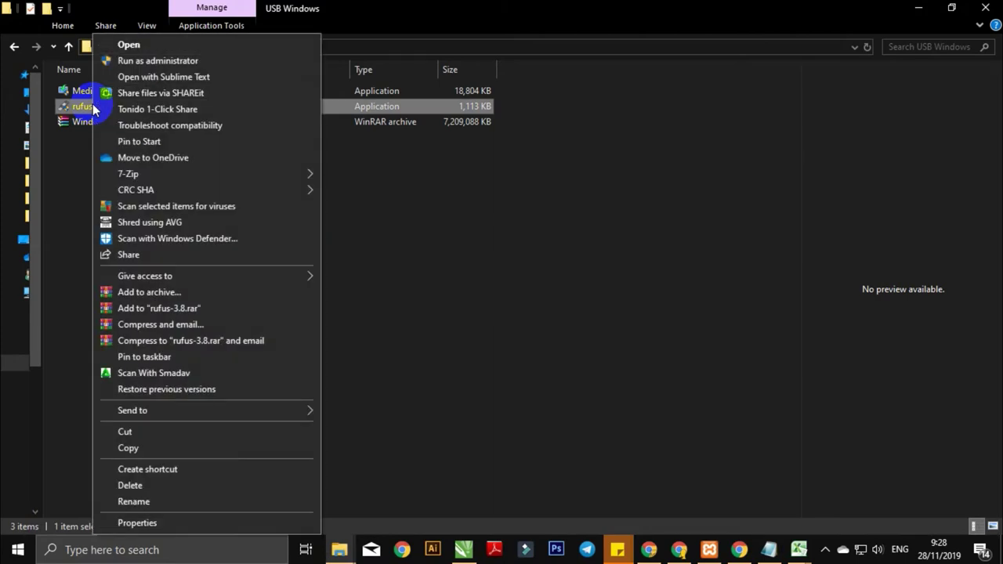
left_click(133, 61)
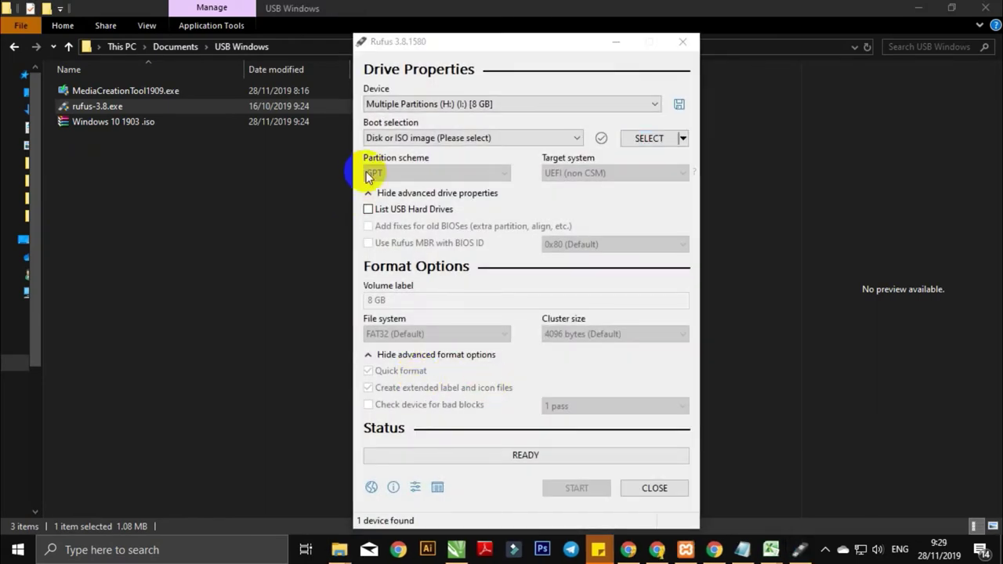
- Choose the USB drive Multiple Partitions (H:) (I:) [8 GB] as the Rufus device
mouse_move(392, 107)
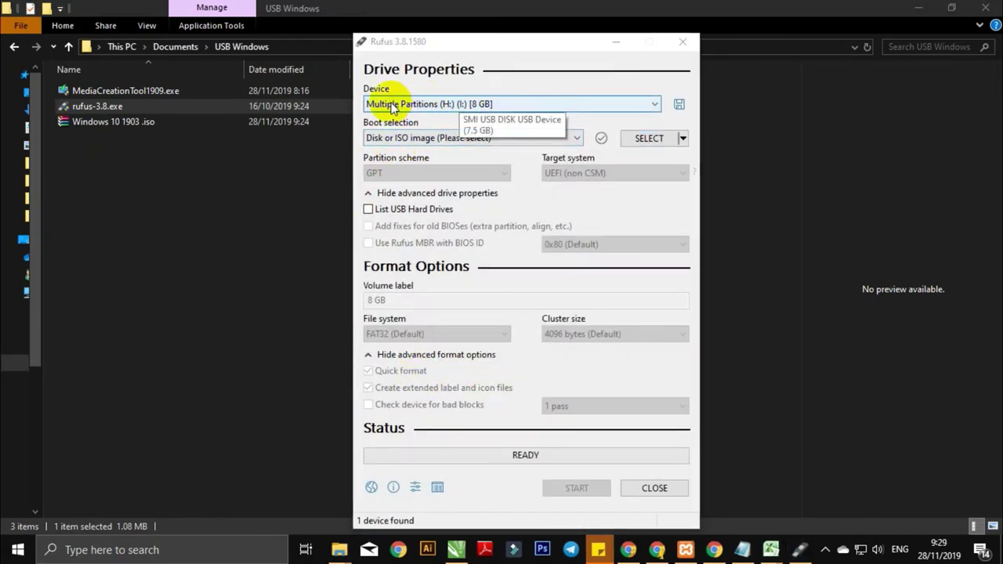
left_click(523, 106)
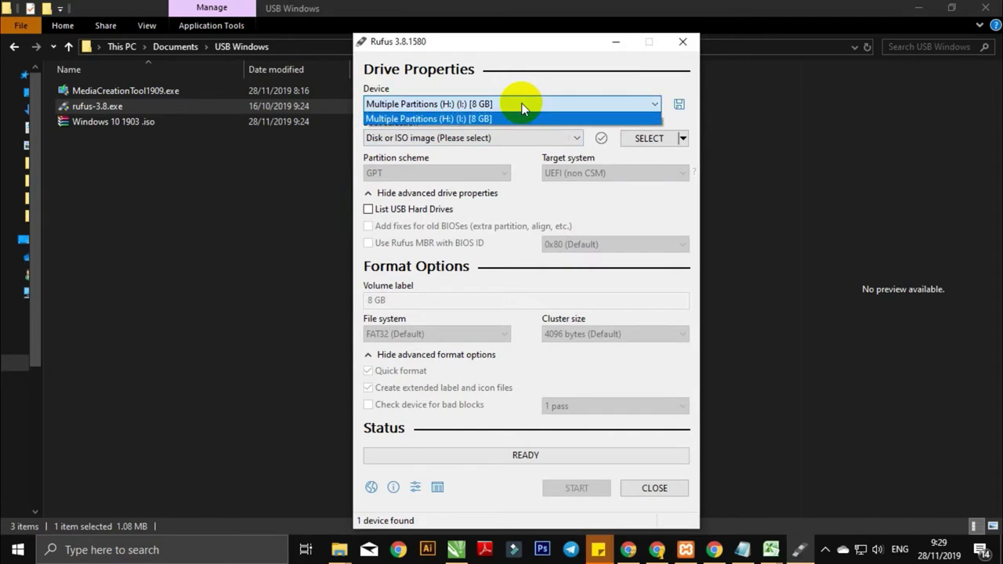
left_click(400, 120)
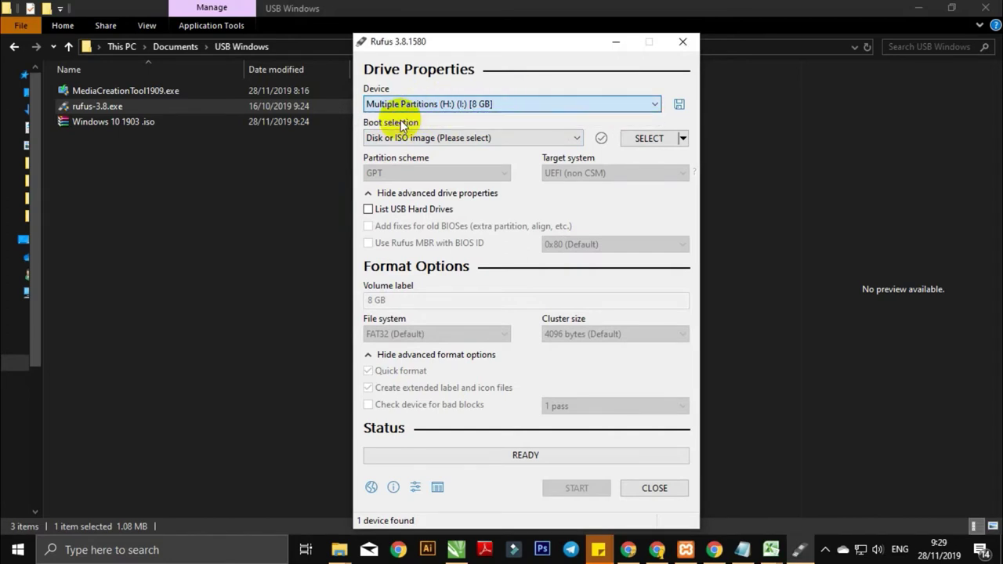
- Set the boot selection to Disk or ISO image and the image source option to SELECT
left_click(576, 138)
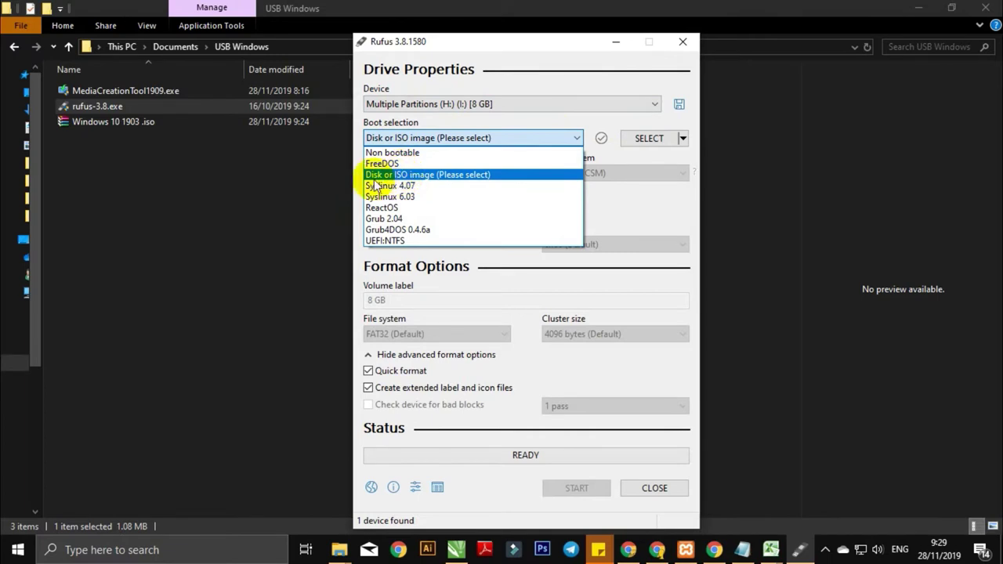
left_click(442, 175)
left_click(684, 138)
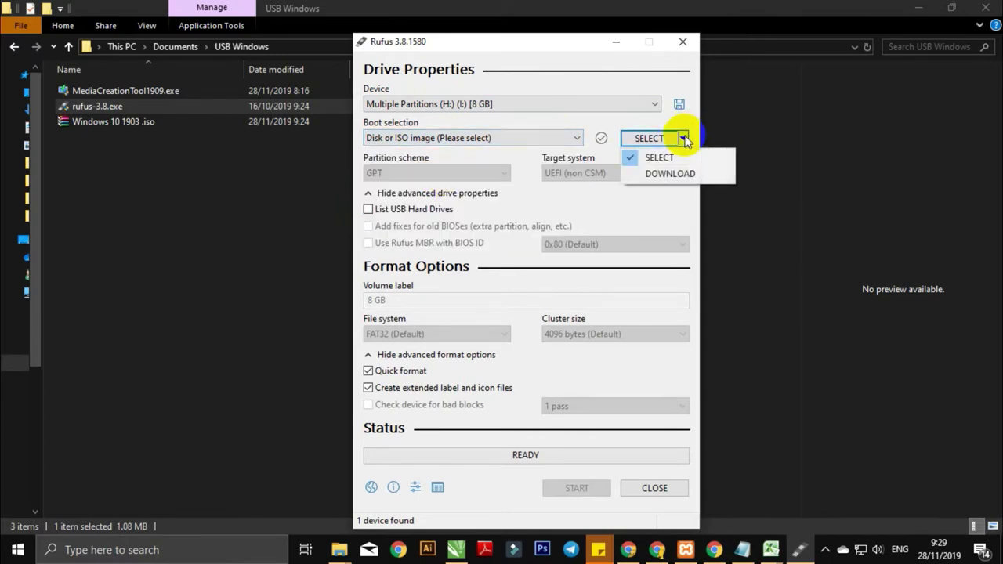
left_click(653, 158)
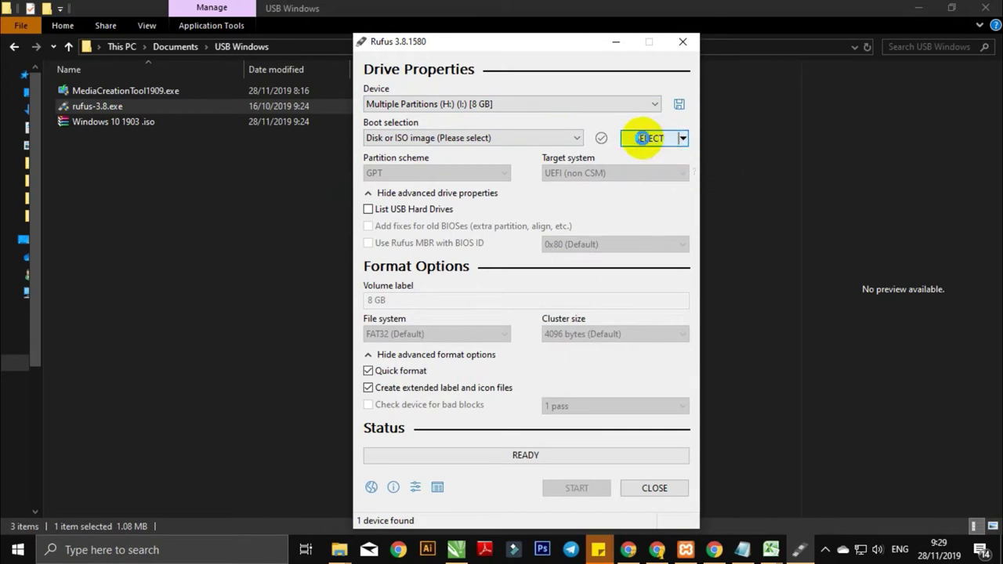
- Load Windows 10 1903 .iso from the USB Windows folder in Documents as the boot image
left_click(642, 138)
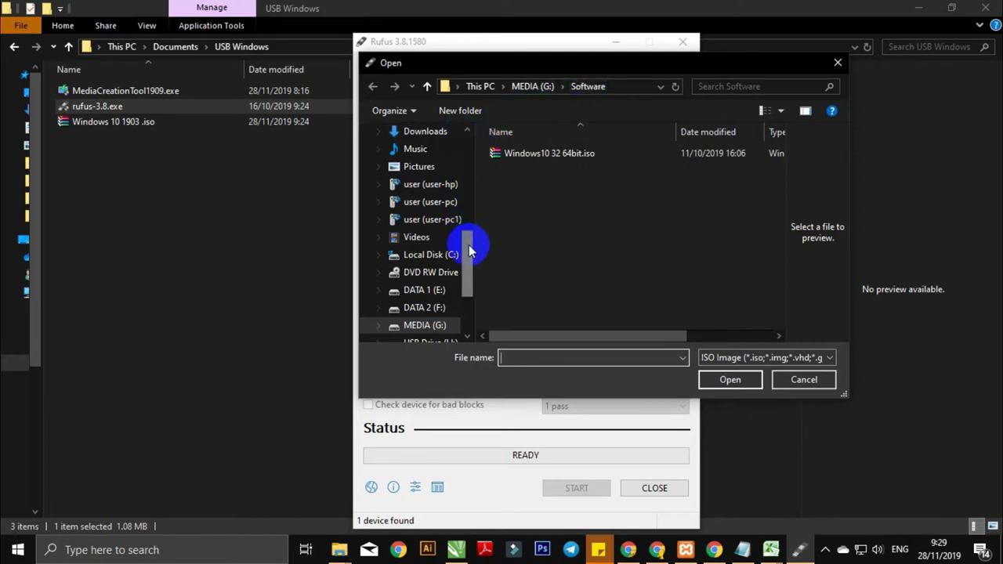
left_click_drag(468, 251, 471, 145)
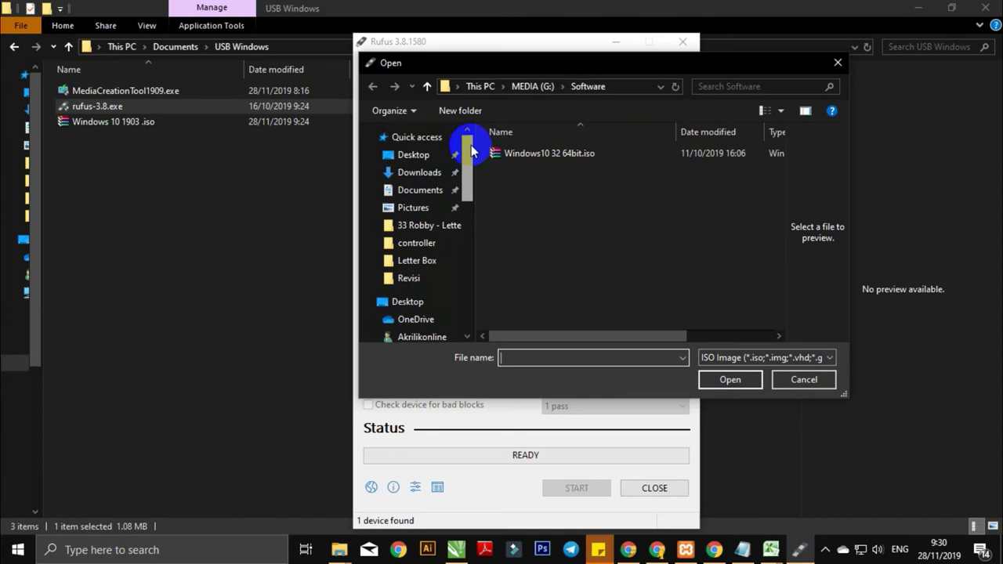
left_click(431, 197)
left_click(559, 309)
scroll(558, 309, "down", 2)
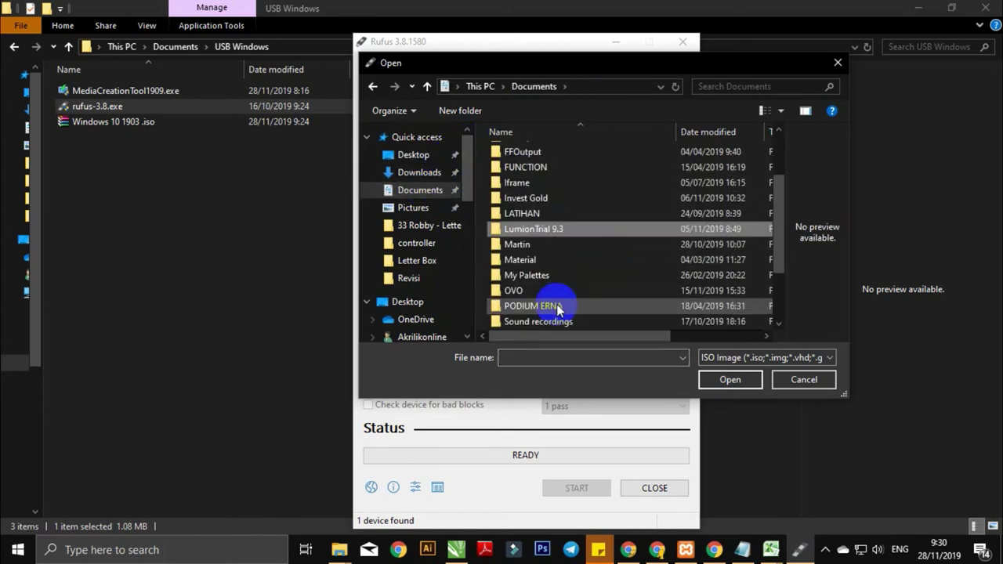
scroll(558, 308, "down", 2)
double_click(533, 290)
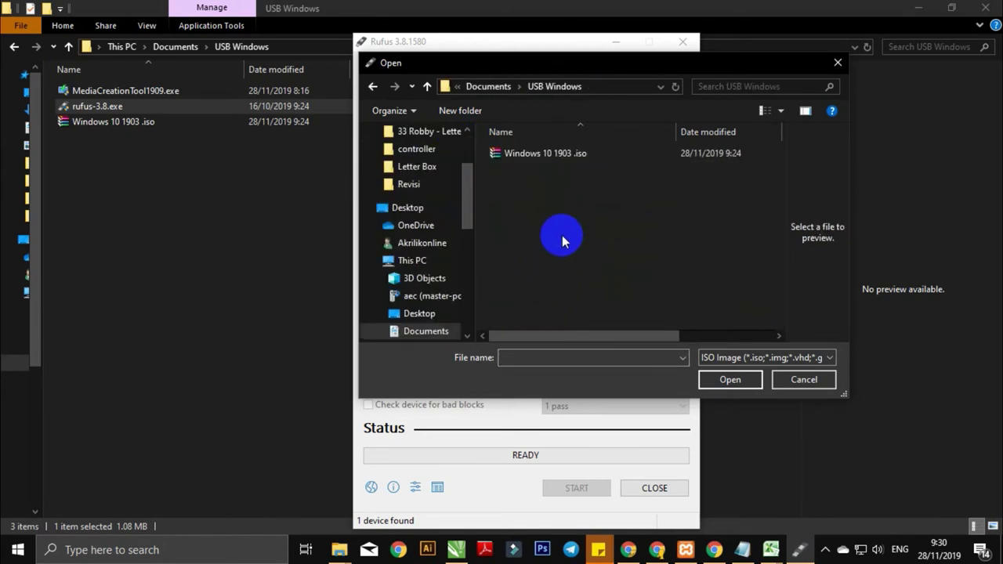
left_click(530, 155)
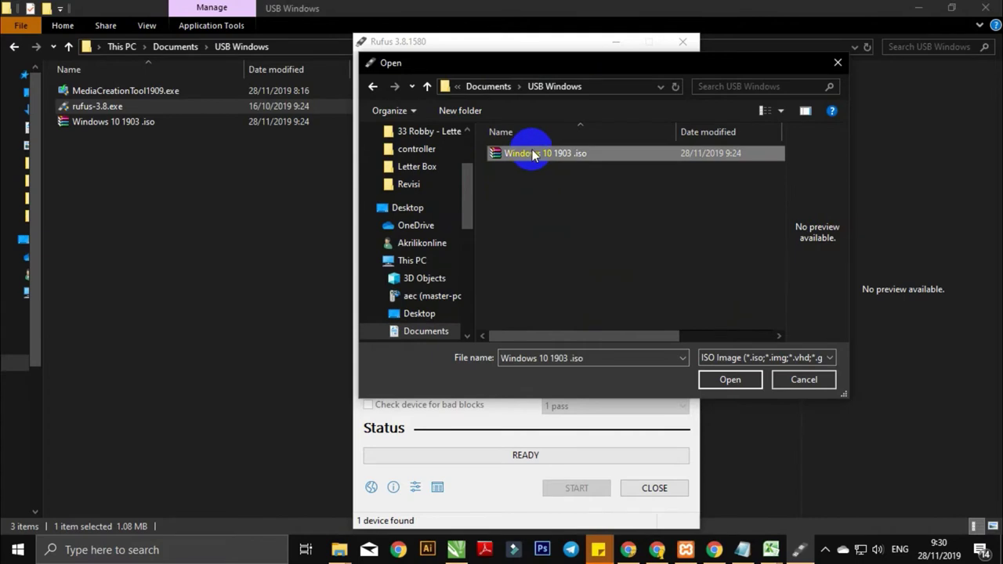
left_click(730, 379)
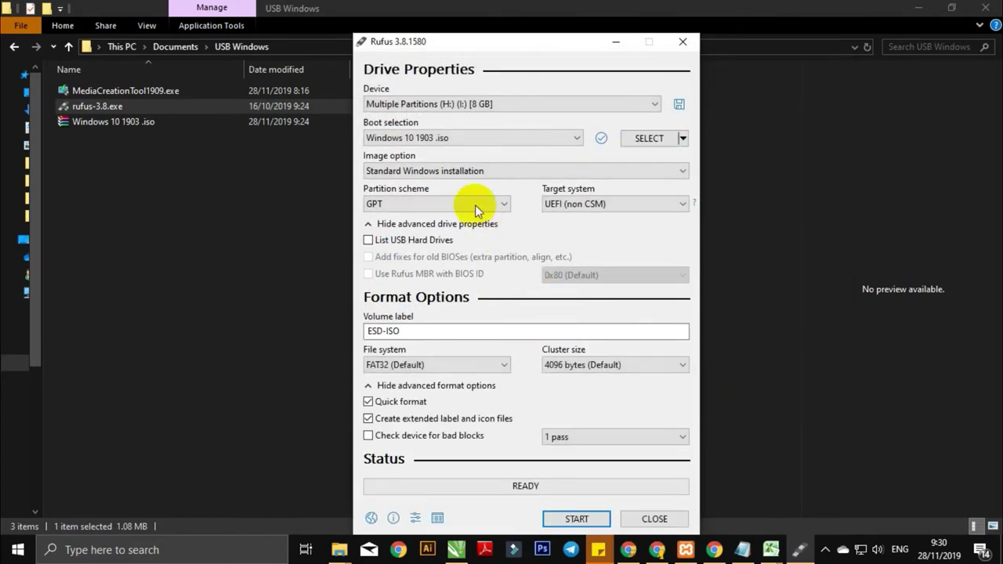
- Keep Standard Windows installation as the image option and, after comparing it with GPT, set the partition scheme to MBR
left_click(481, 170)
left_click(433, 185)
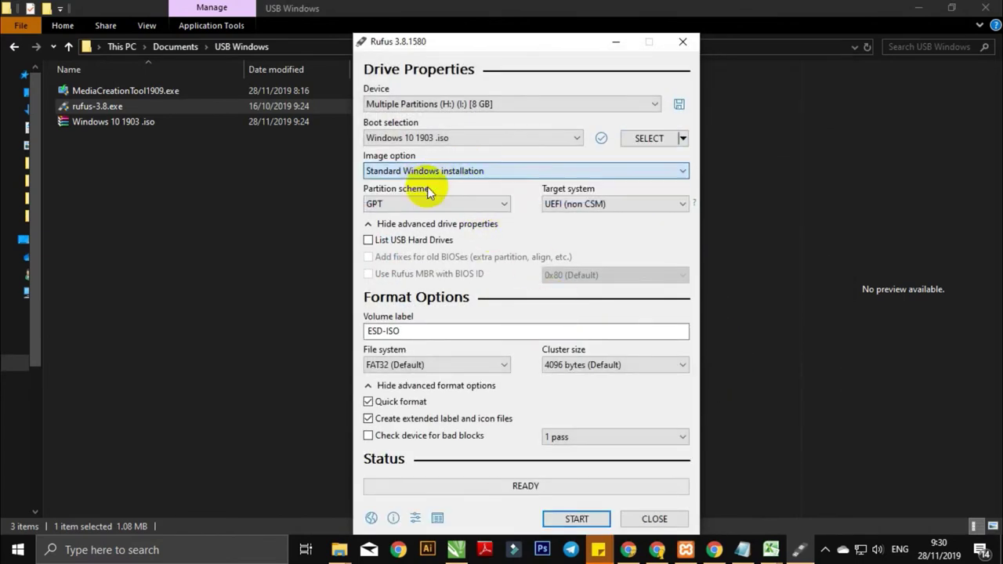
left_click(476, 204)
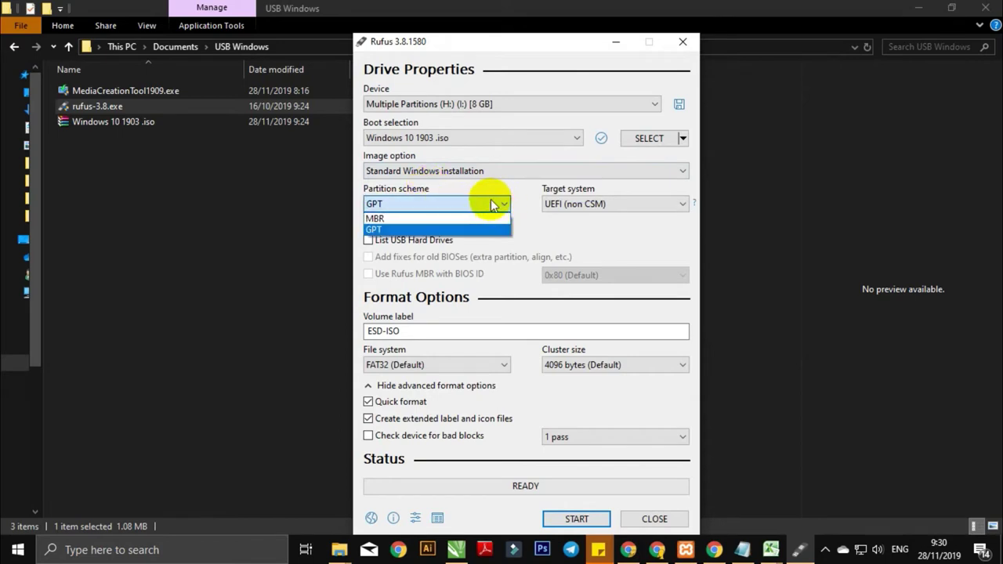
left_click(374, 218)
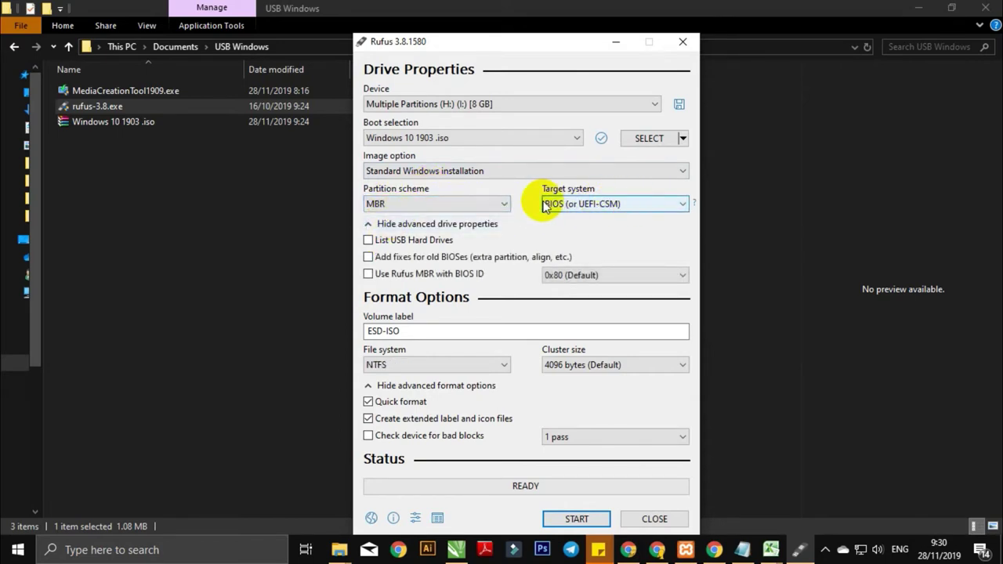
left_click(486, 203)
left_click(447, 230)
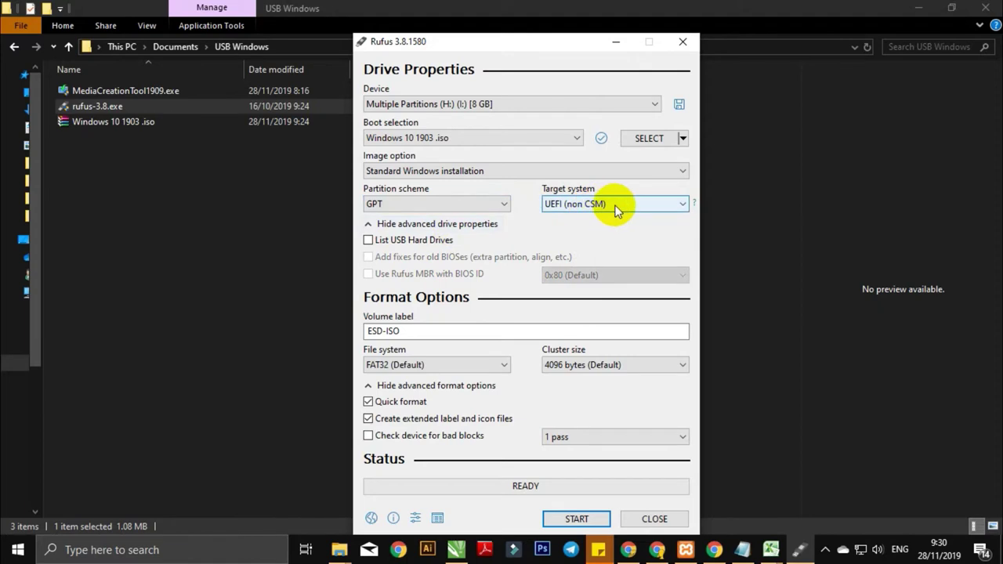
left_click(616, 204)
left_click(490, 205)
left_click(488, 205)
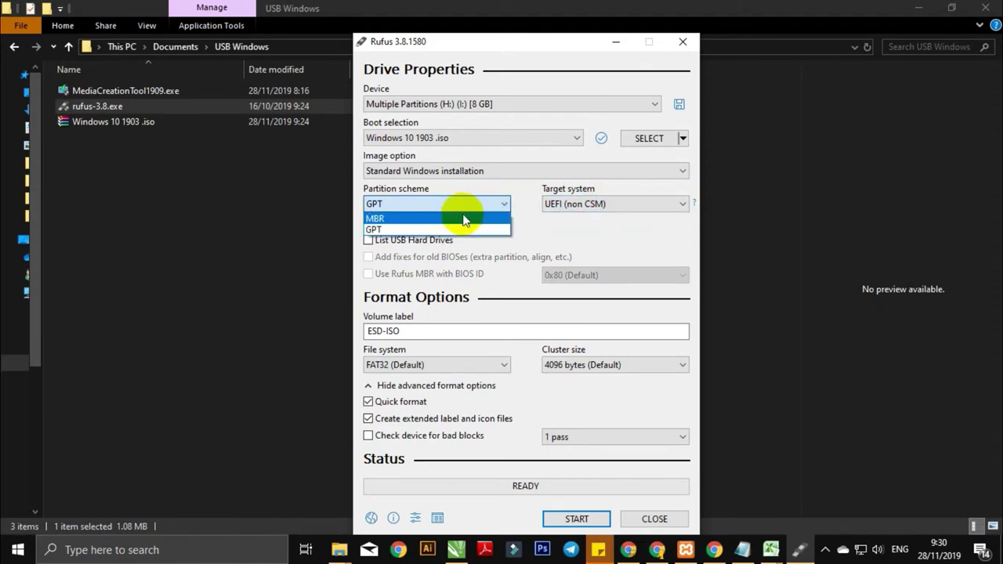
left_click(462, 219)
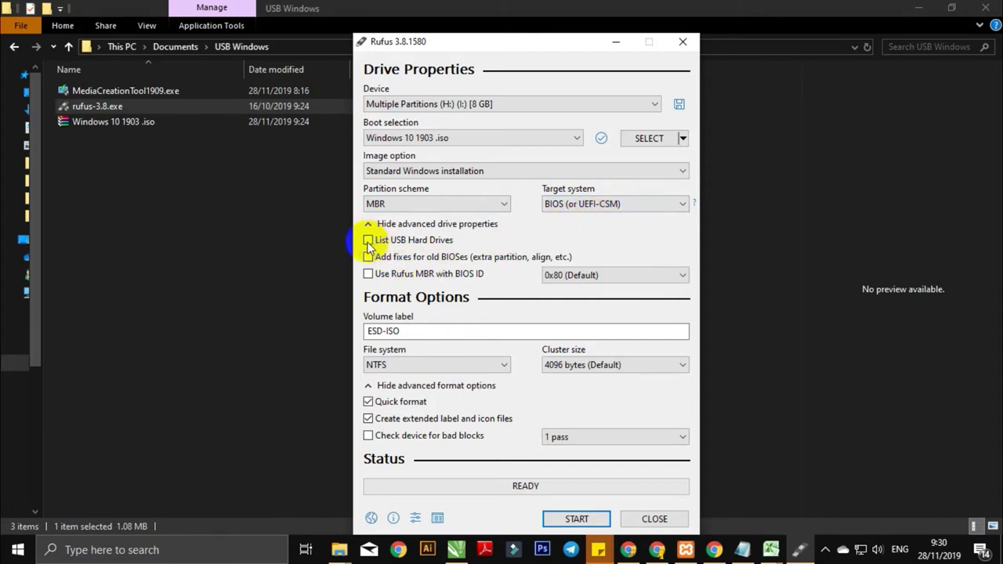
- Set the volume label to Windows 10 1903 MBR and keep the cluster size at 4096 bytes (Default)
mouse_move(622, 278)
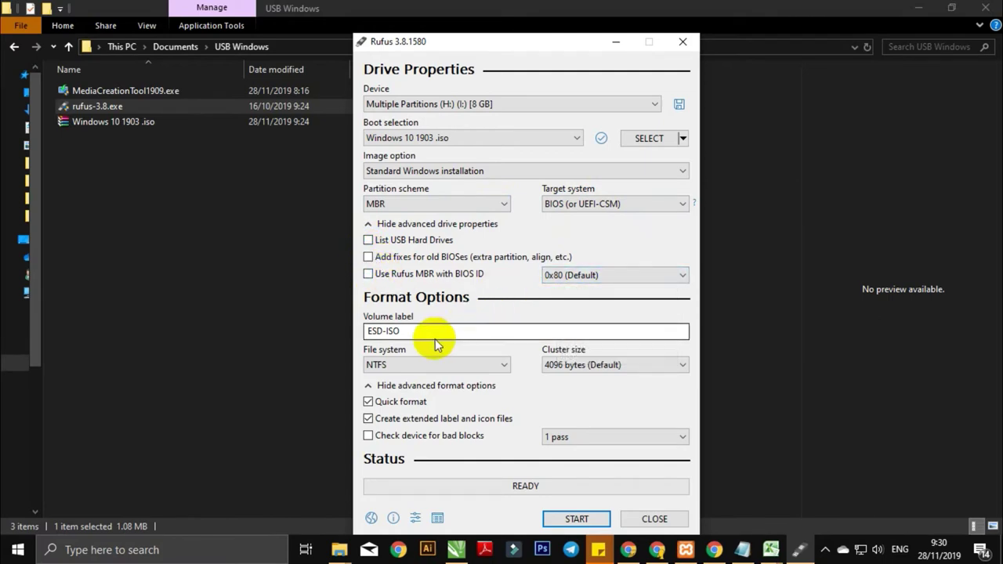
mouse_move(406, 330)
left_click_drag(406, 330, 369, 331)
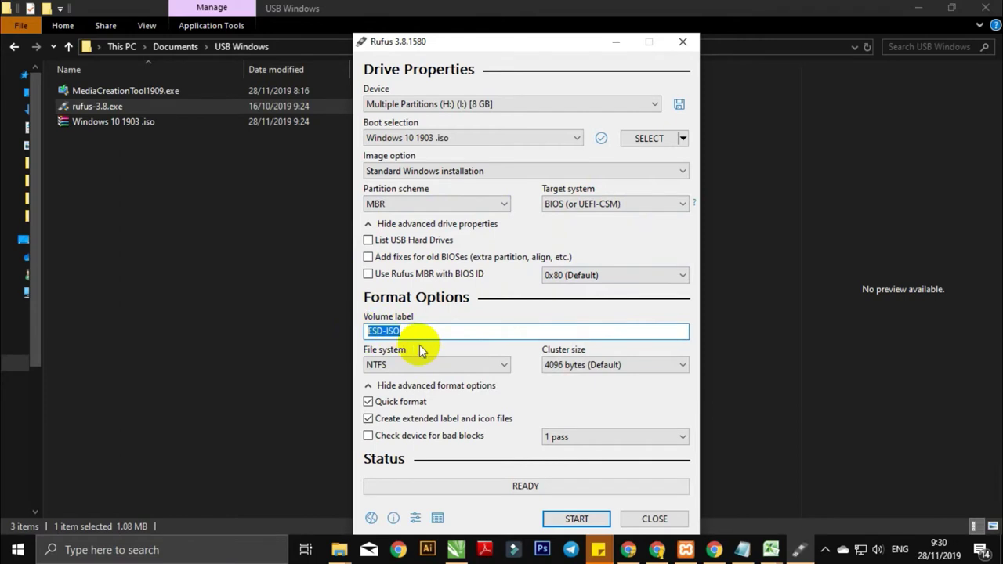
type("Windows 10 1903 MBR")
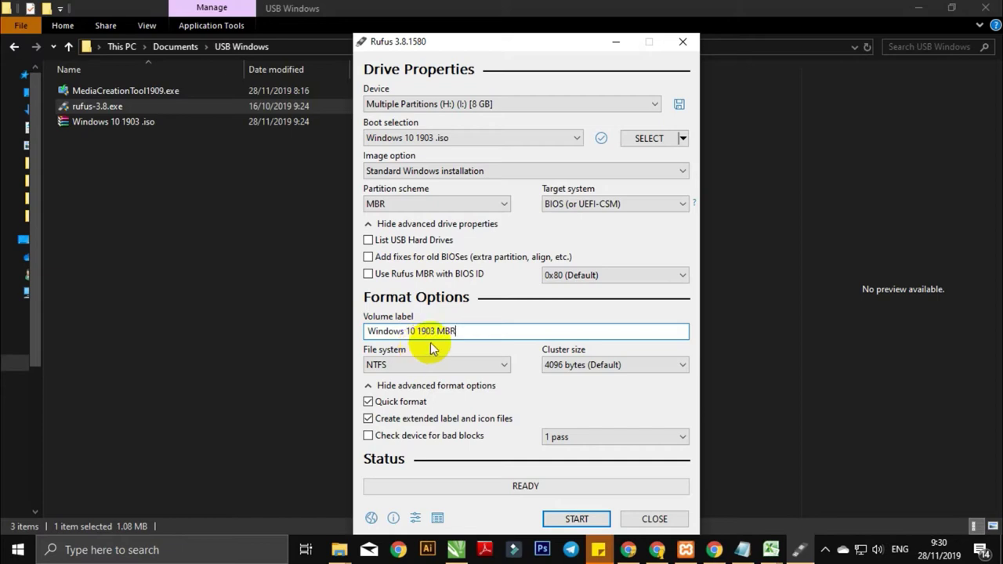
left_click(572, 436)
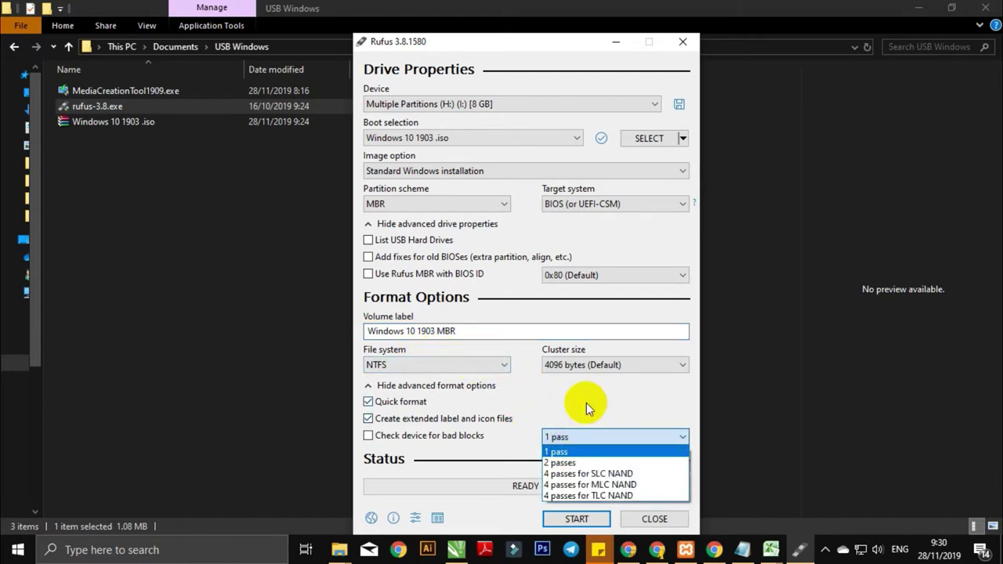
left_click(609, 365)
left_click(610, 367)
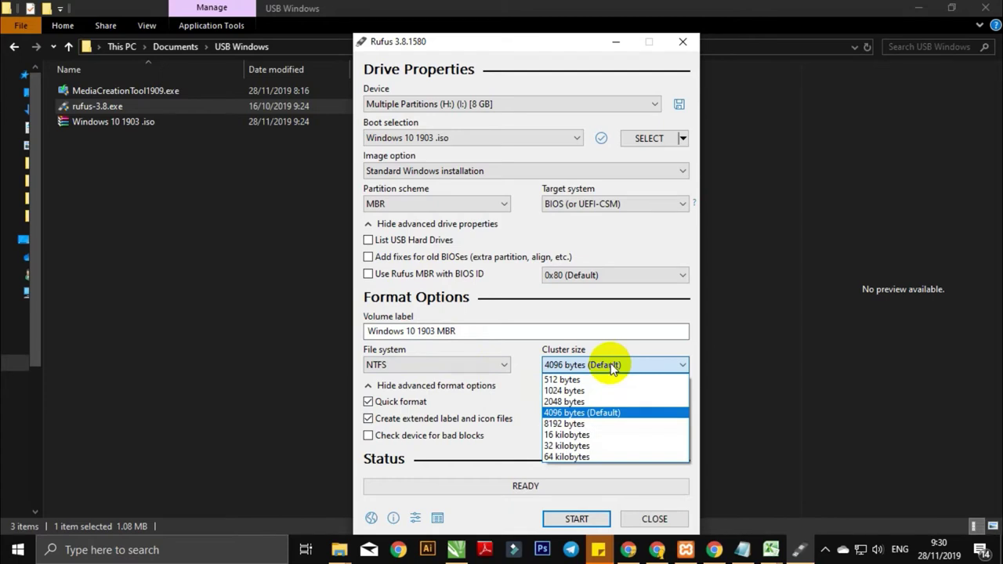
left_click(612, 366)
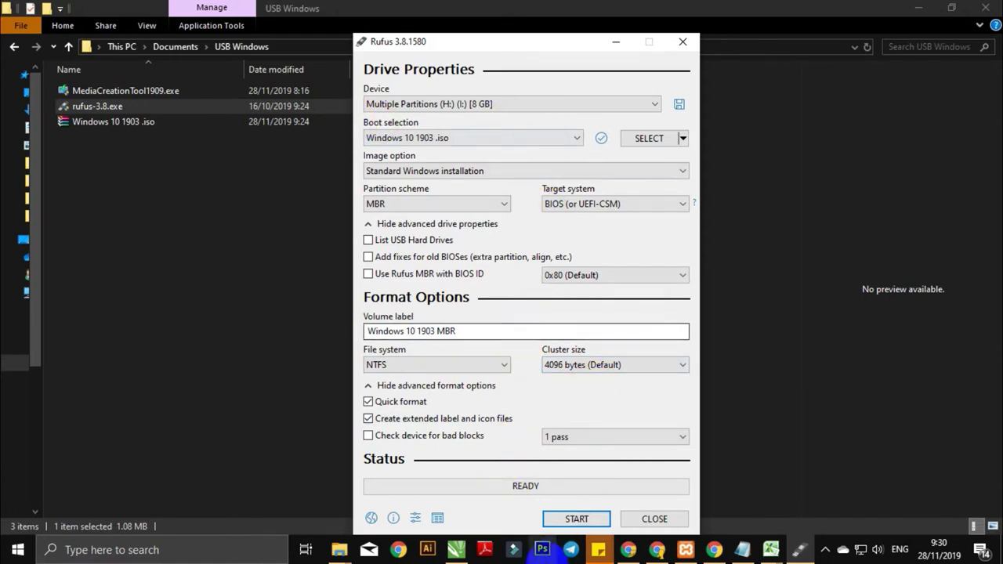
- Write the ISO to the USB drive, accepting the data-loss and multiple-partition warnings, and close Rufus when it finishes
left_click(579, 520)
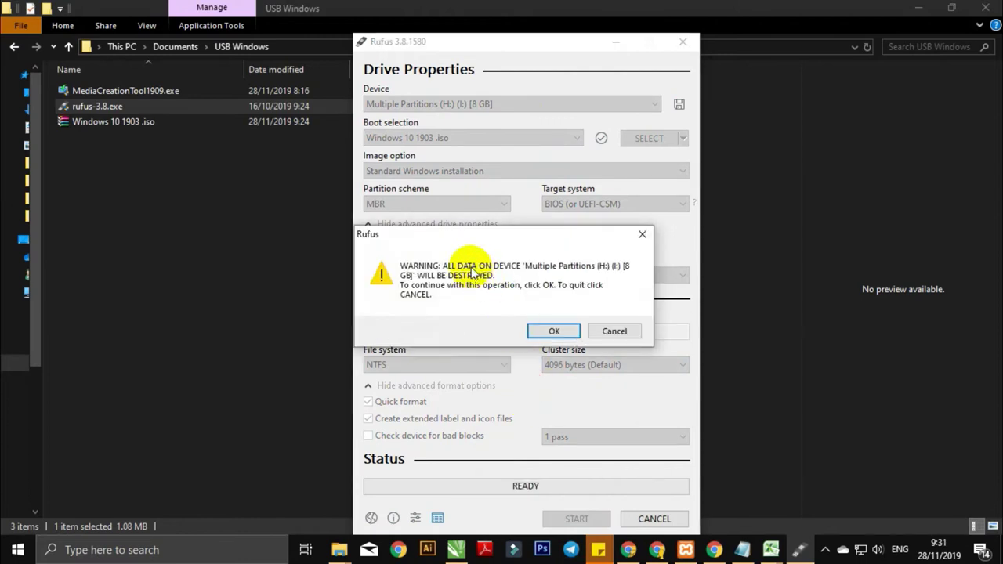
left_click(553, 332)
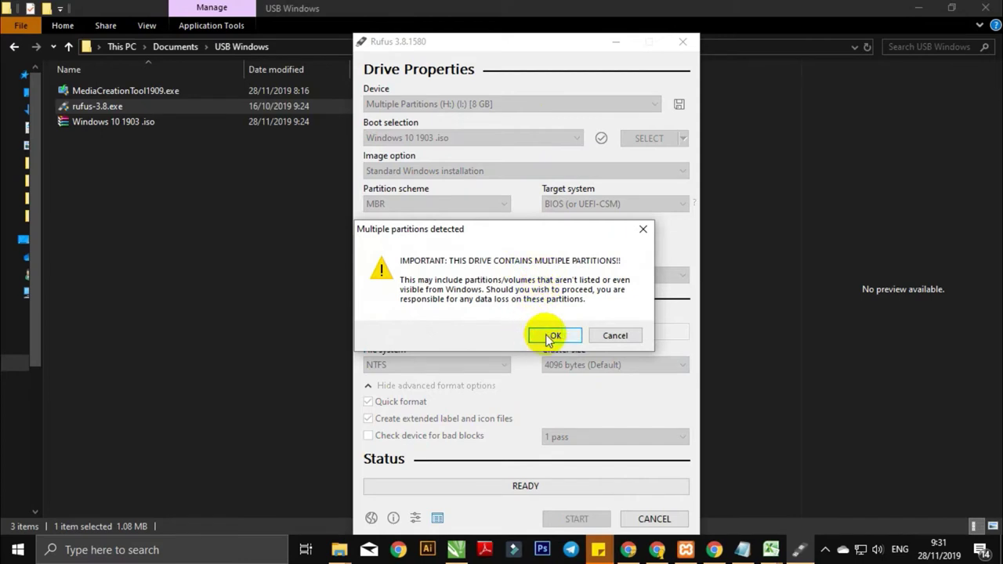
left_click(548, 335)
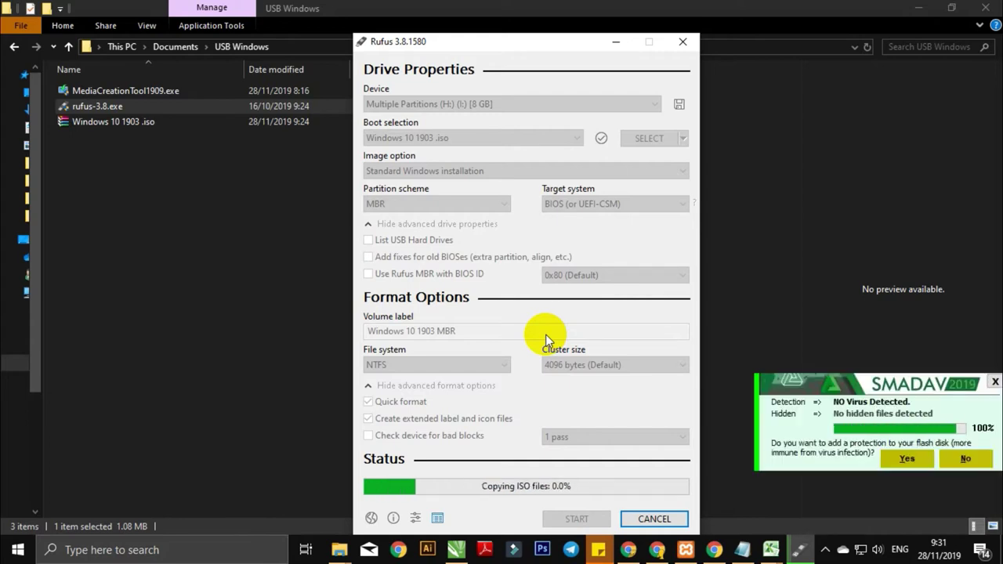
left_click(994, 382)
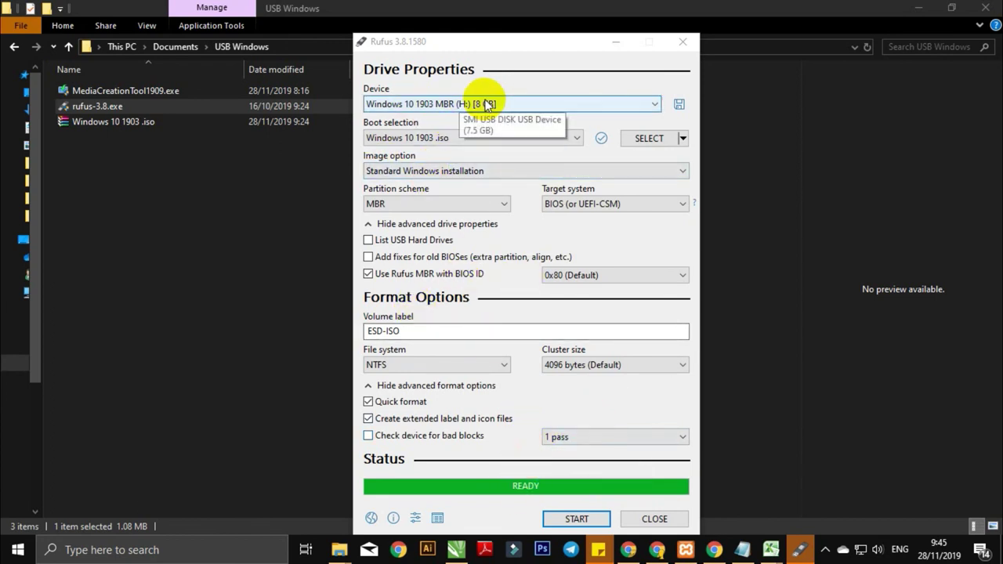
left_click(655, 519)
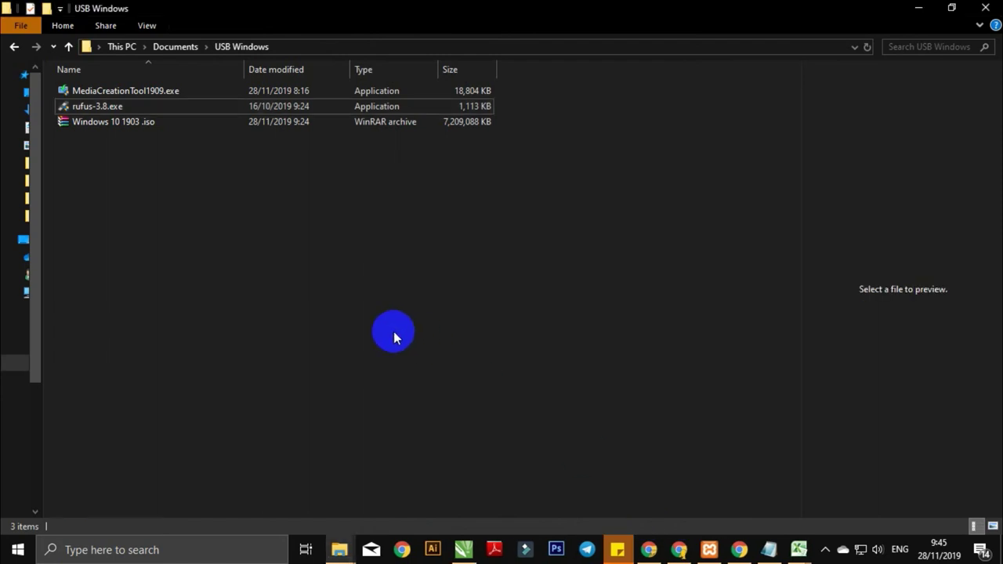
- Inspect the files on the Windows 10 1903 MBR (H:) drive in File Explorer and return to This PC
left_click(339, 549)
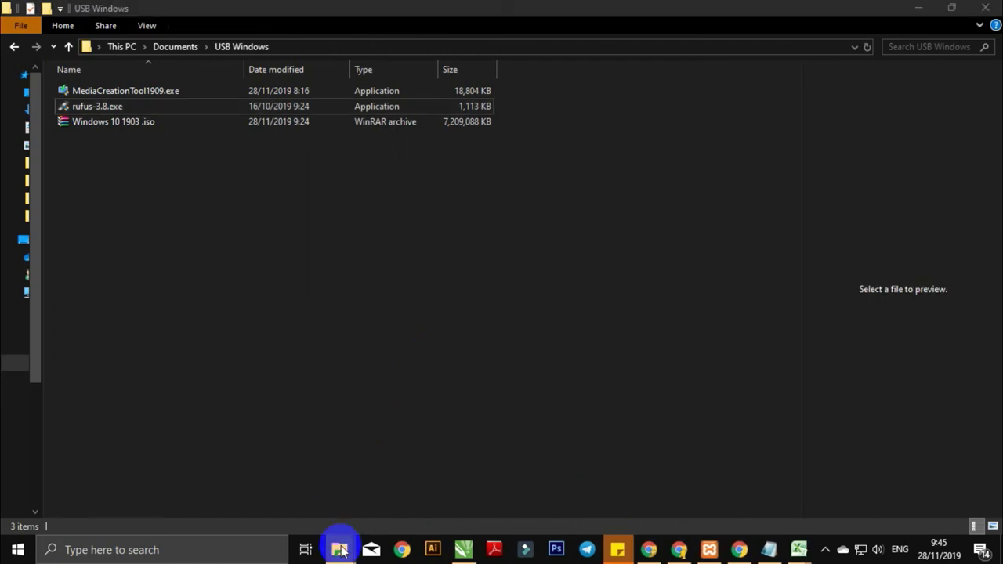
left_click(407, 495)
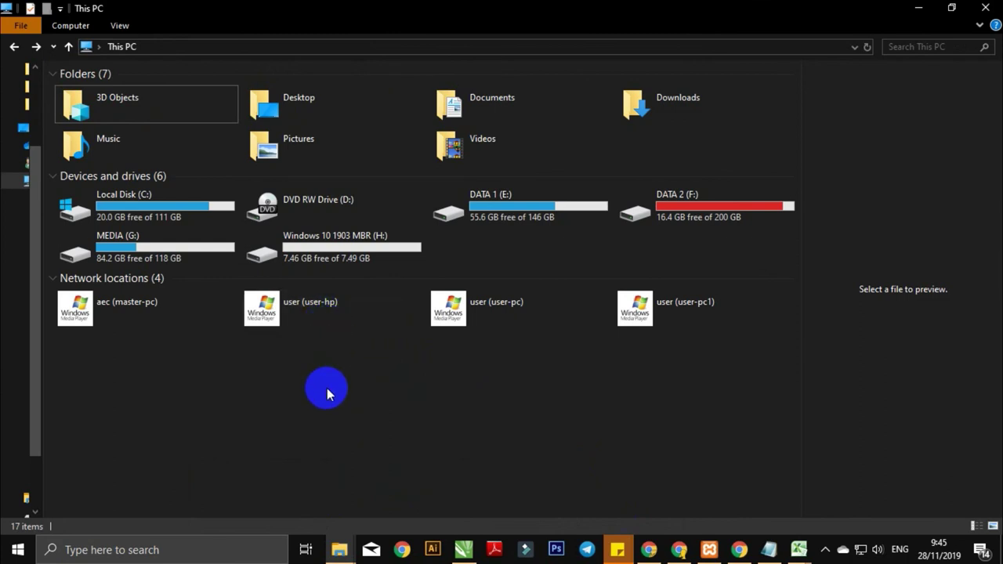
double_click(332, 248)
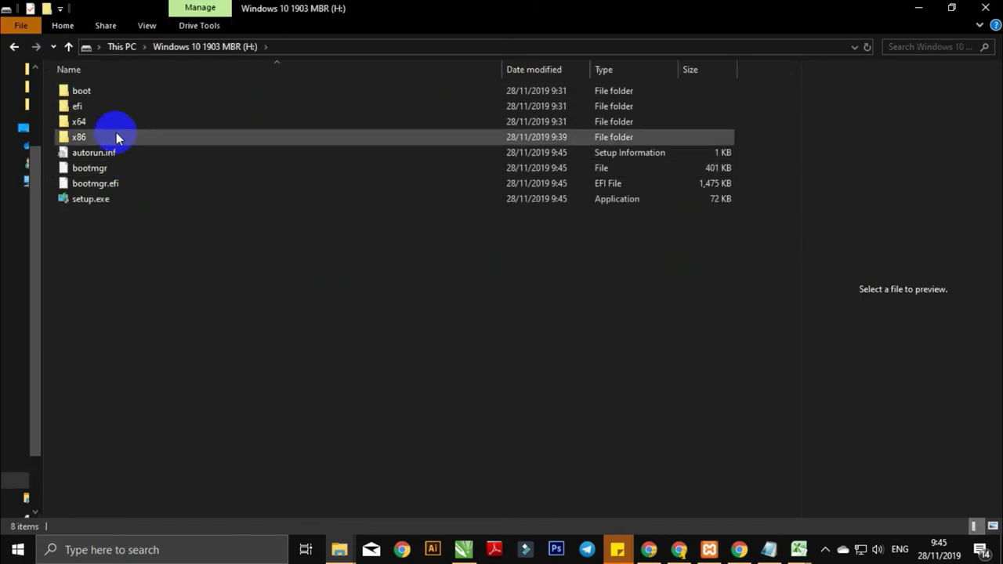
left_click(124, 46)
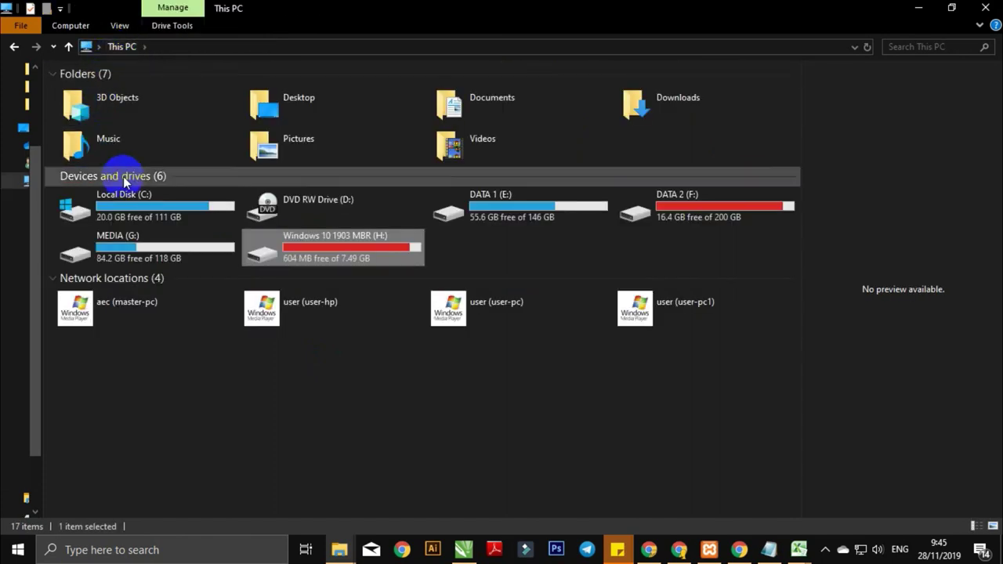
- Try to eject the Windows 10 1903 MBR (H:) drive, choosing to continue even if it is in use
right_click(333, 253)
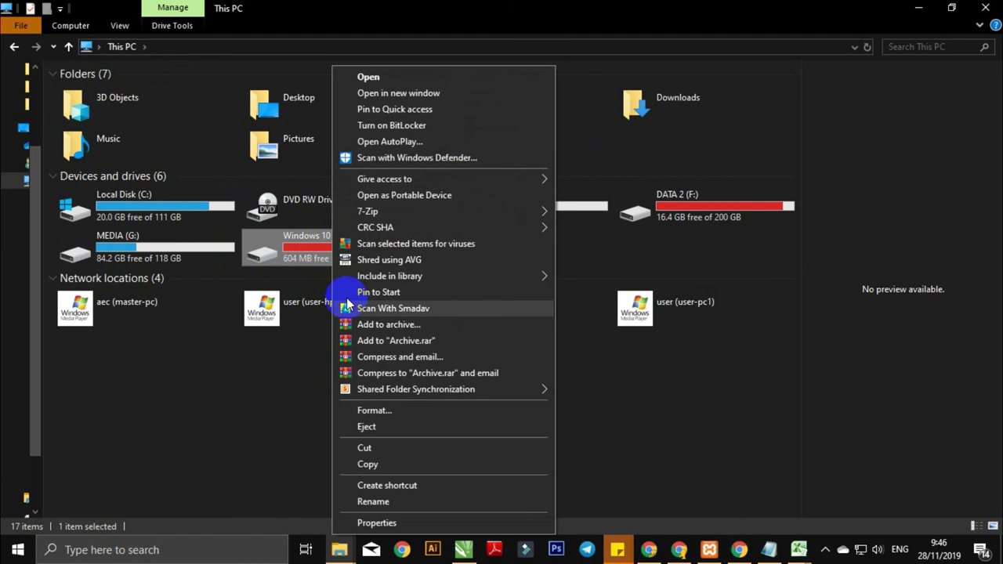
left_click(362, 426)
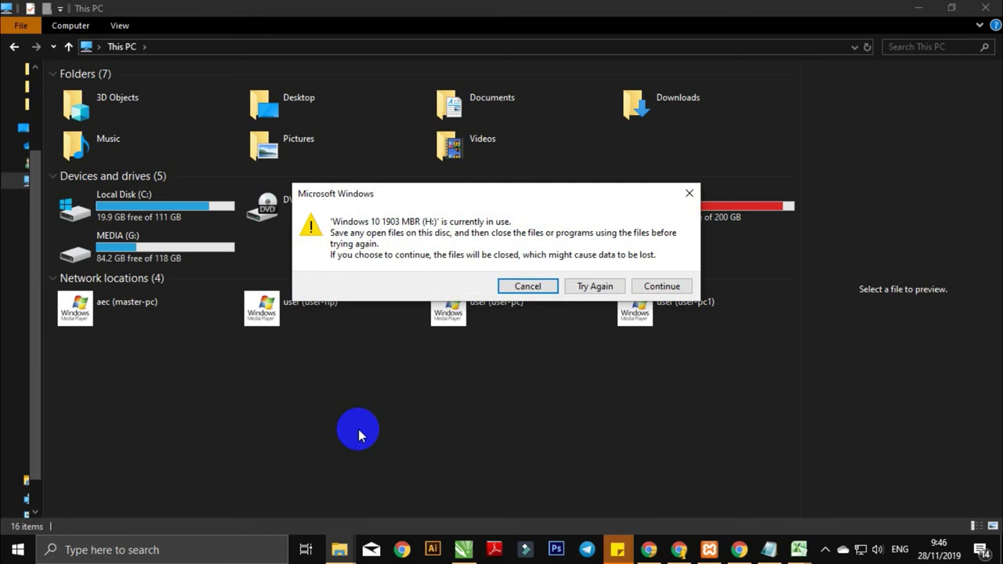
left_click(640, 287)
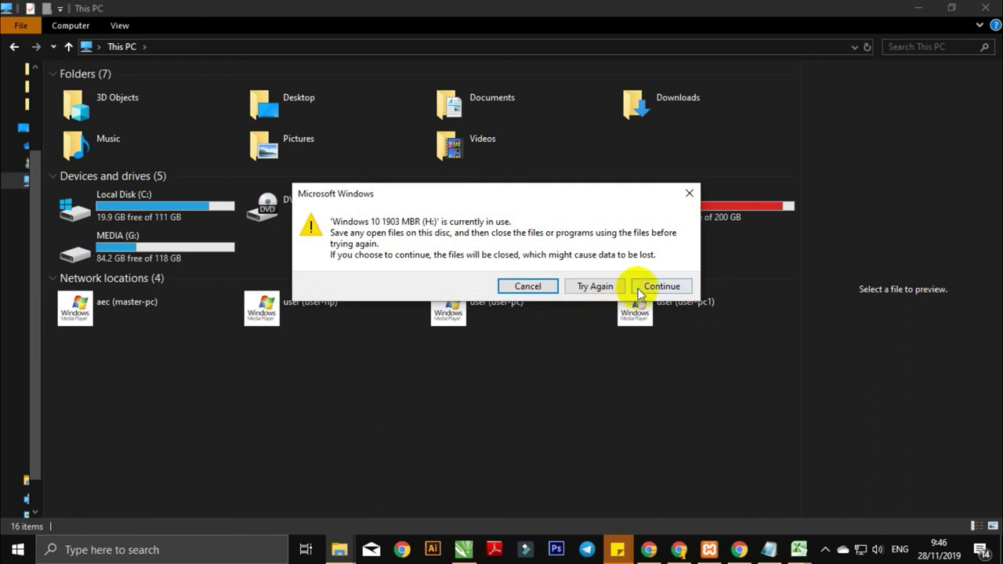
left_click(592, 273)
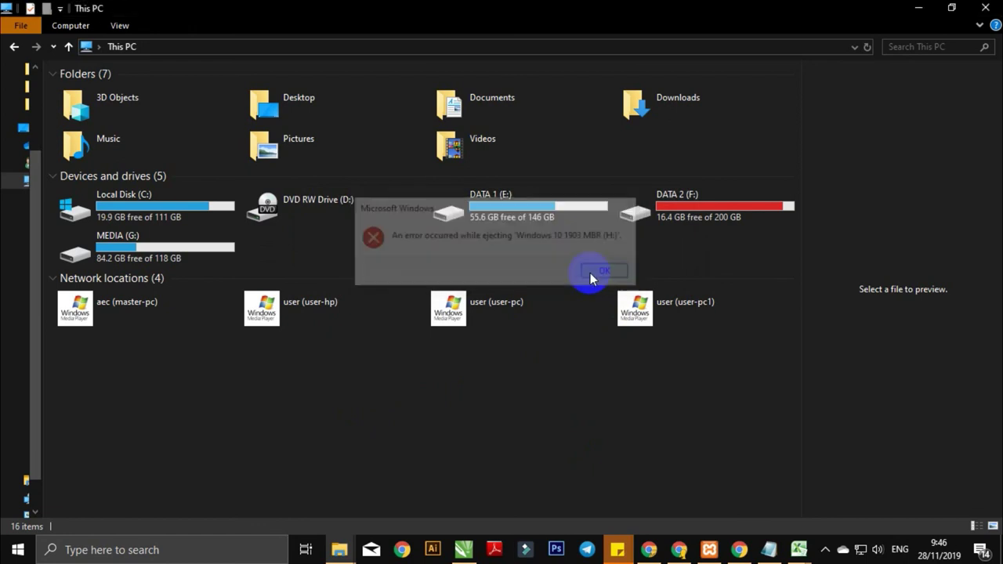
- Return to the USB Windows folder and review steps 4 to 6 of the Notepad instructions
left_click(343, 549)
left_click(304, 485)
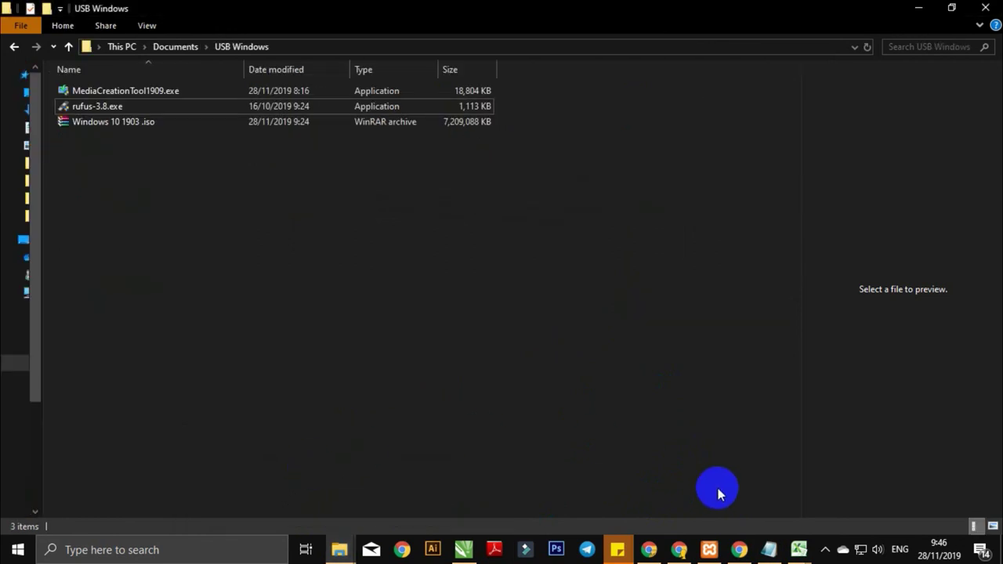
left_click(772, 550)
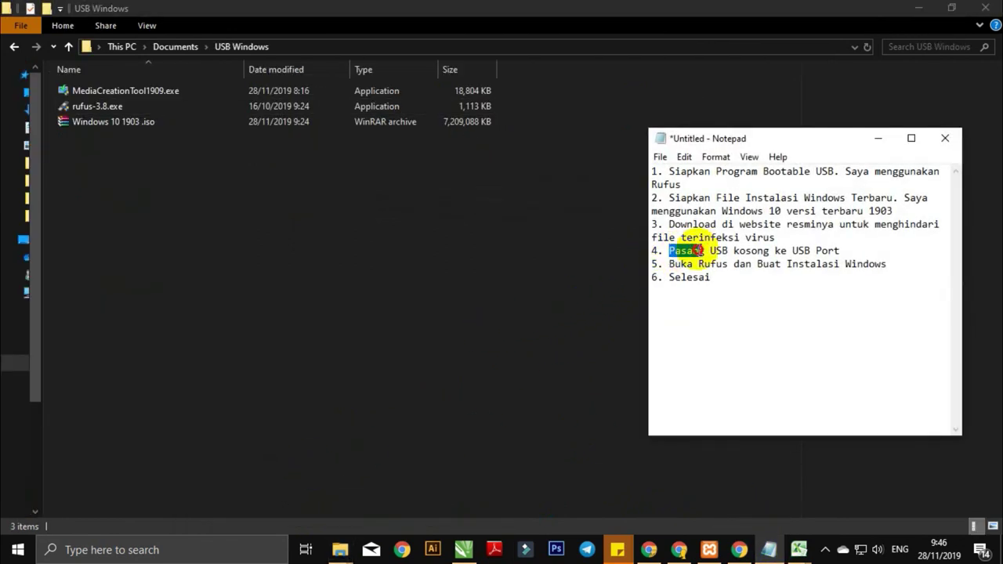
left_click(784, 250)
left_click_drag(669, 265, 862, 266)
left_click(690, 279)
double_click(690, 279)
left_click(772, 290)
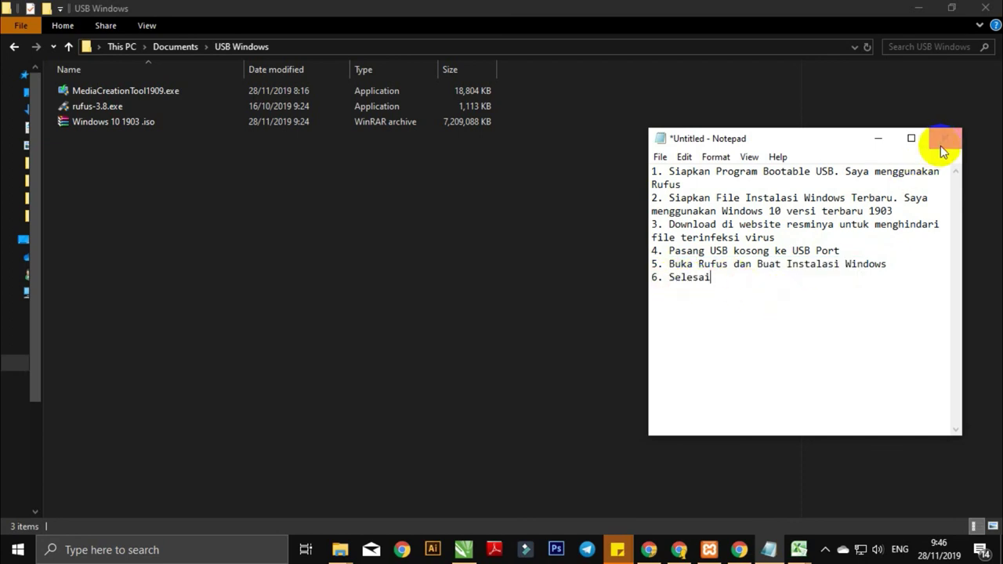